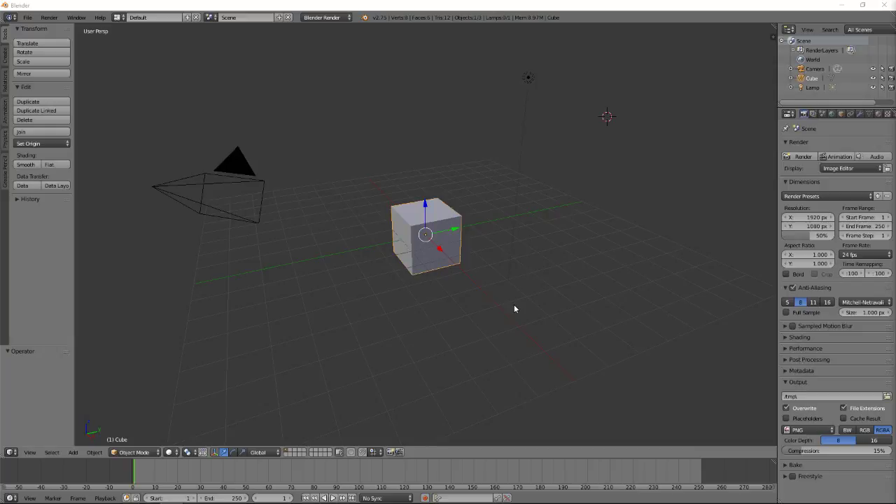
- Open blender logo.jpg from File Explorer in Photos to examine the reference logo, and close the image
mouse_move(490, 502)
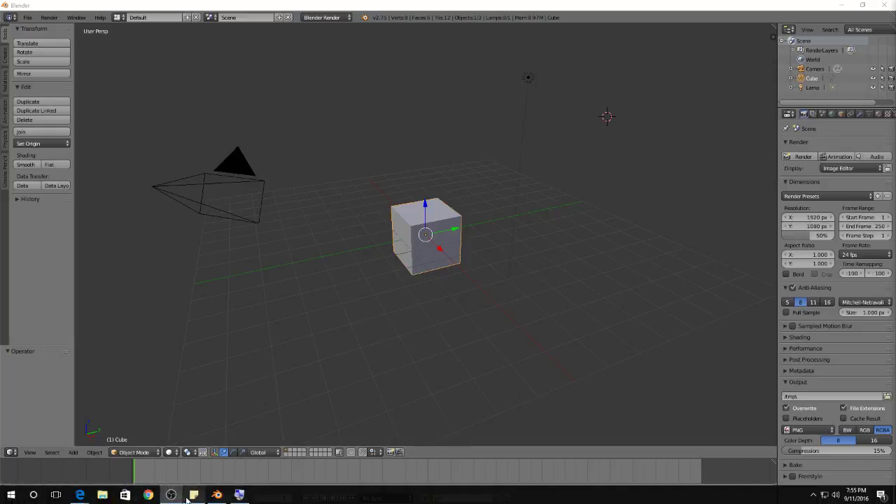
left_click(103, 495)
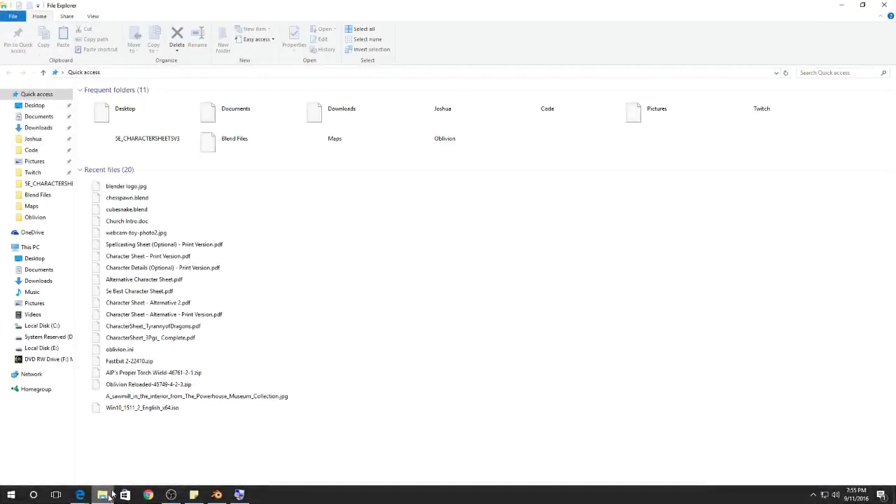
left_click_drag(266, 6, 895, 280)
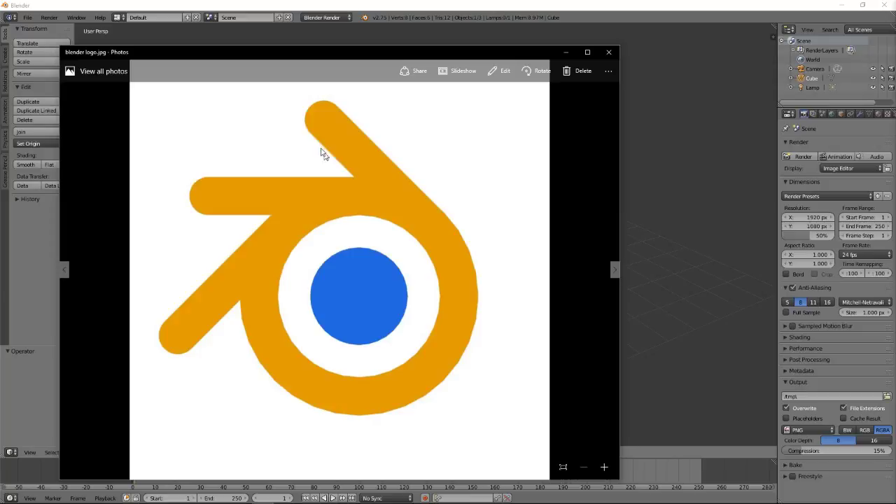
left_click(610, 53)
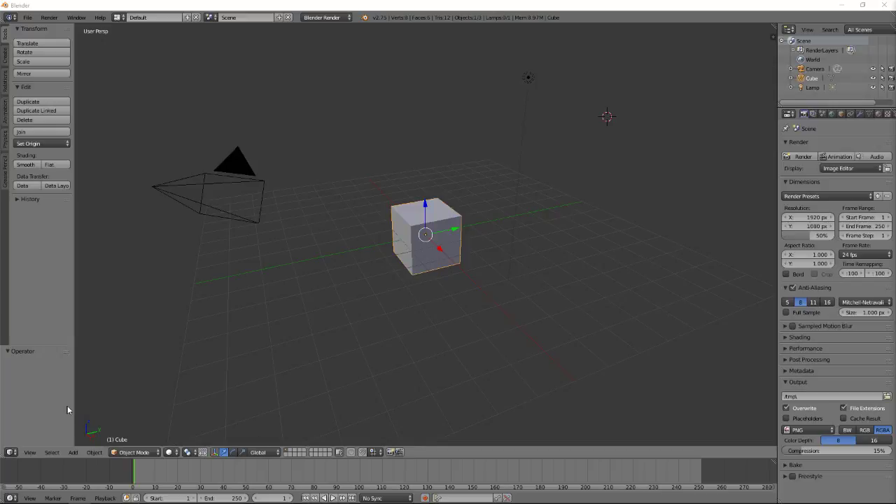
- Switch to Sticky Notes, add "Need Top View - orthographic" under Background Images in the camera shortcuts note, and return to Blender
mouse_move(137, 501)
left_click(193, 495)
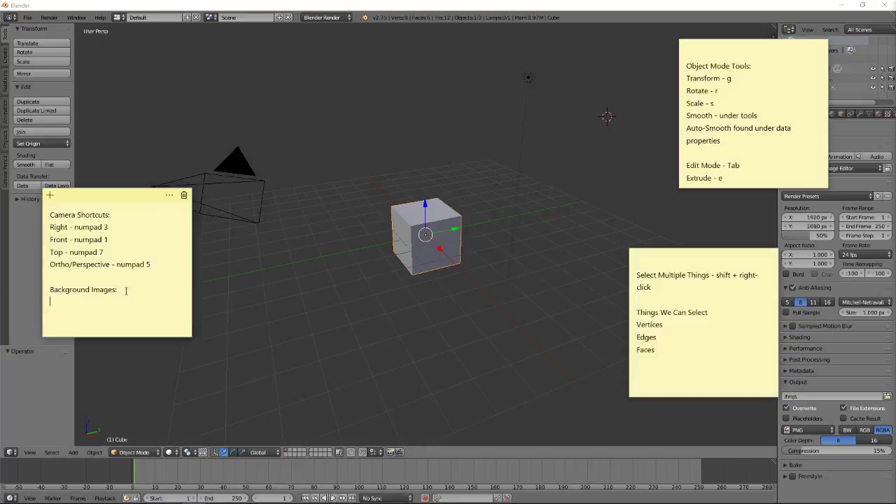
type("Need Top View - orthographi")
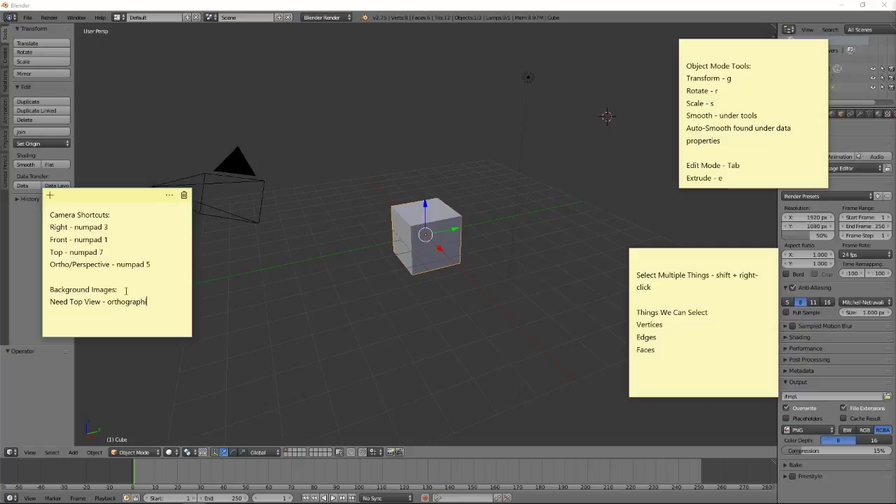
type("c")
left_click(148, 265)
left_click(360, 314)
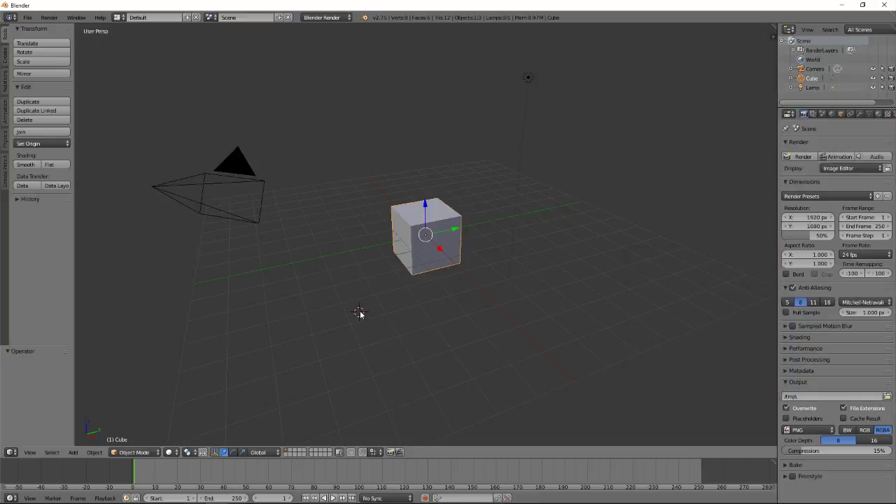
- Set the 3D view to top orthographic and delete the default cube
key("KP_7")
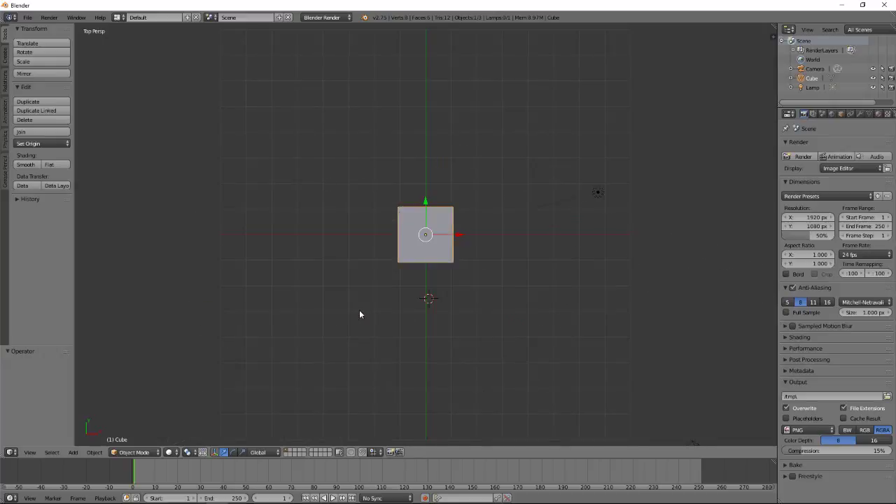
key("KP_5")
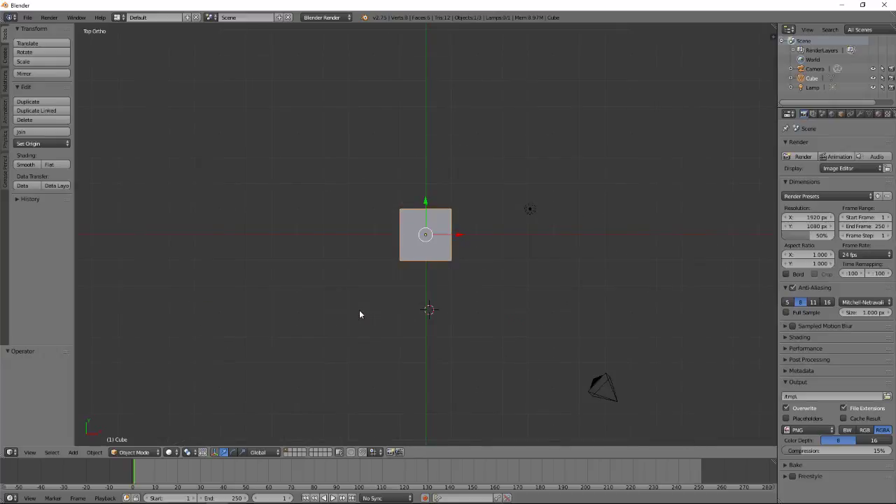
left_click(426, 235)
key("x")
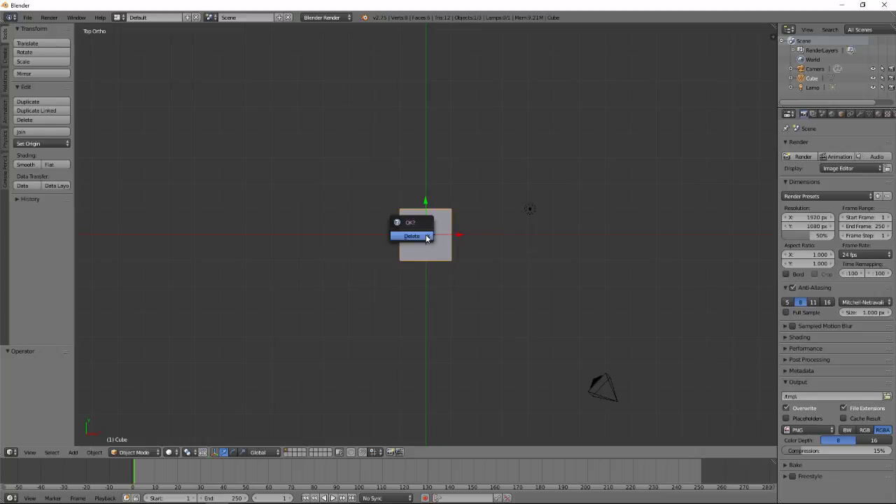
left_click(427, 237)
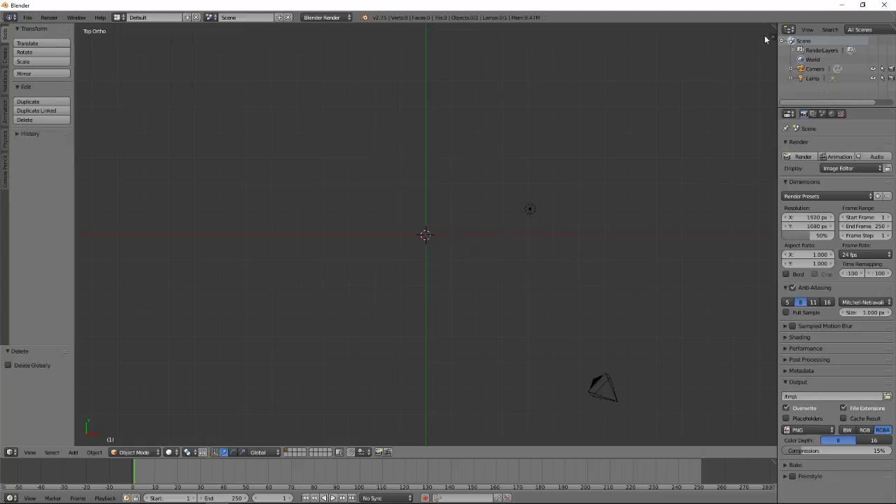
- Show the 3D view's properties region and collapse its View, 3D Cursor, Display and Shading sections
left_click(772, 35)
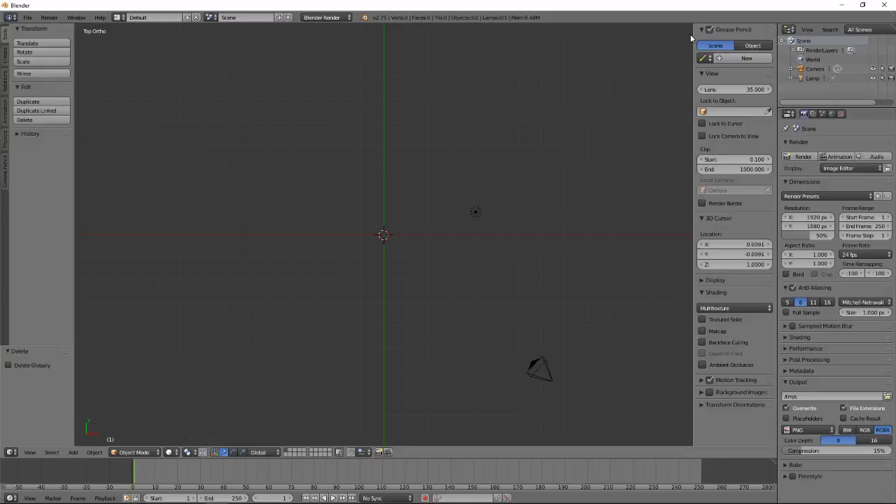
key("n")
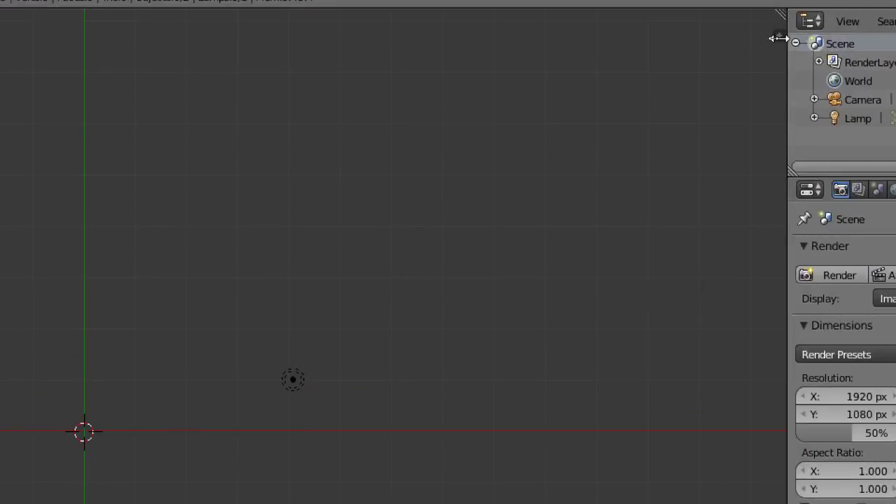
left_click(772, 39)
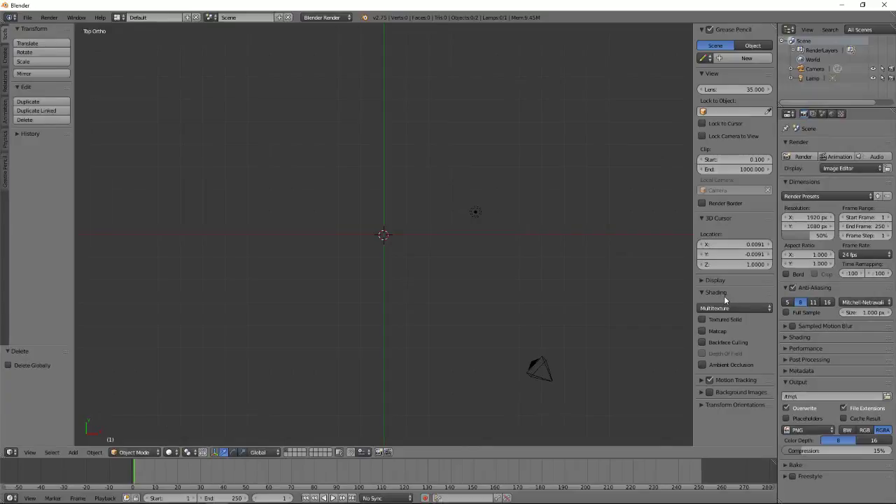
left_click(702, 281)
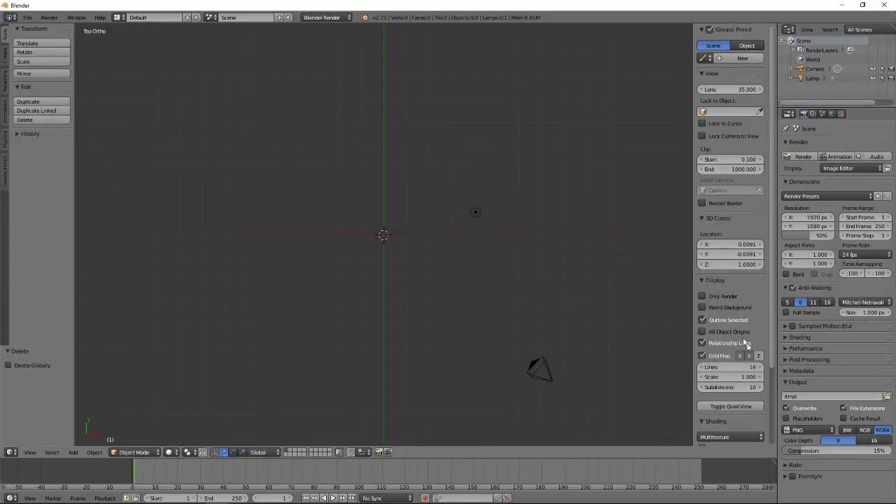
scroll(737, 245, "down", 4)
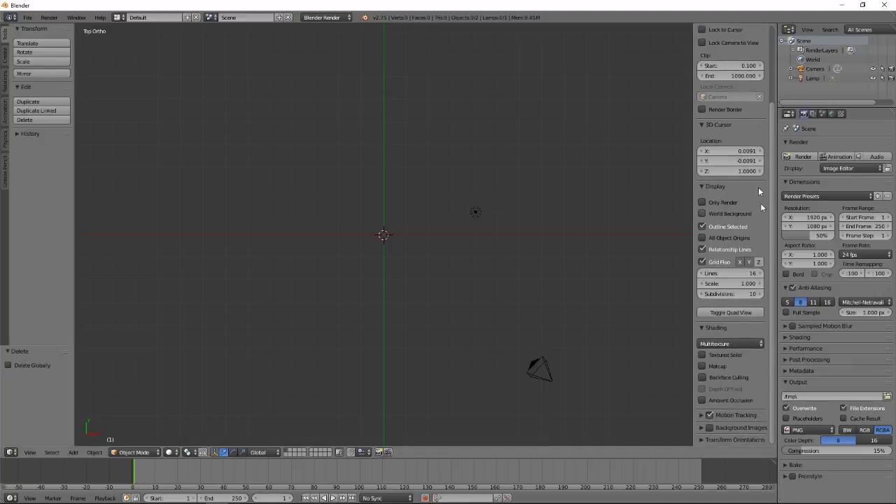
scroll(758, 187, "up", 1)
left_click(703, 144)
scroll(707, 105, "up", 4)
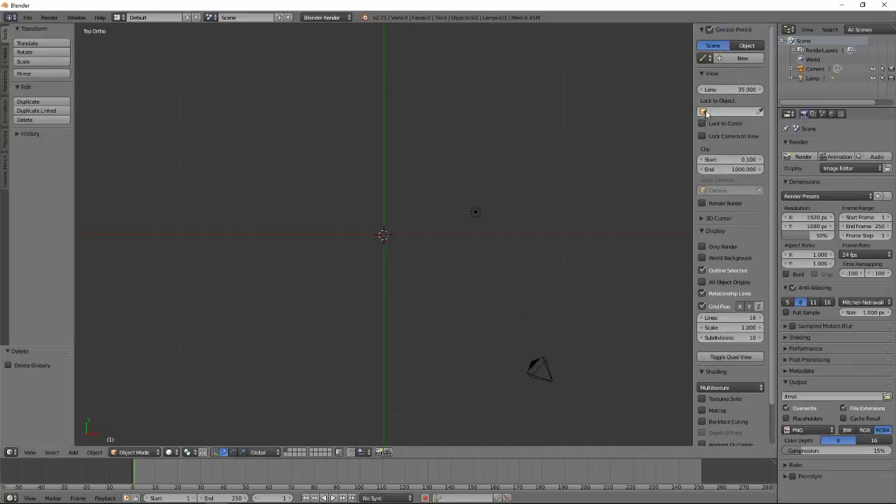
left_click(703, 74)
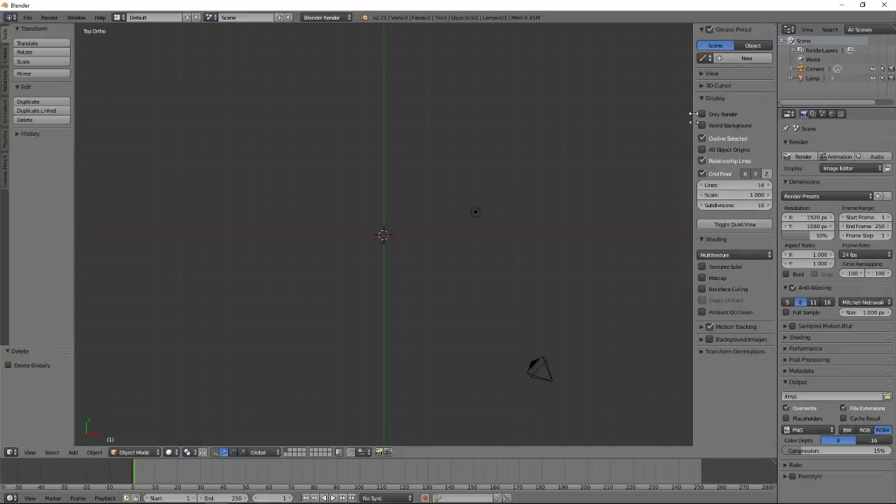
left_click(703, 98)
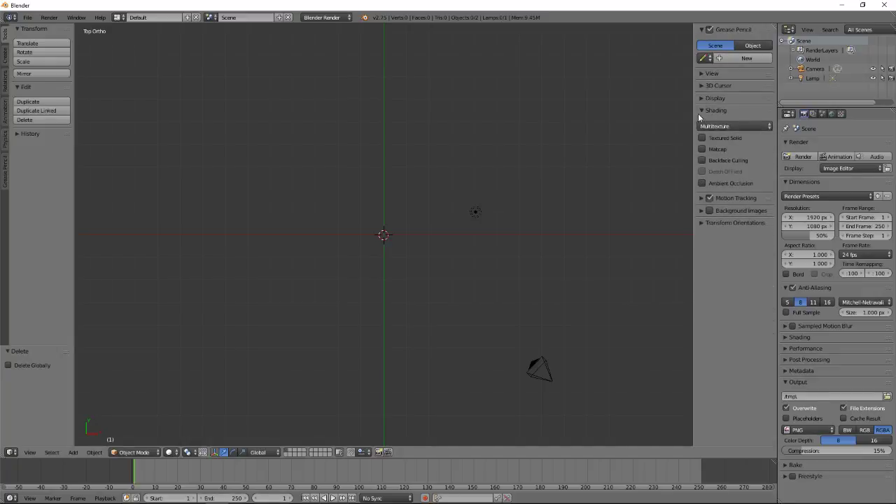
left_click(700, 110)
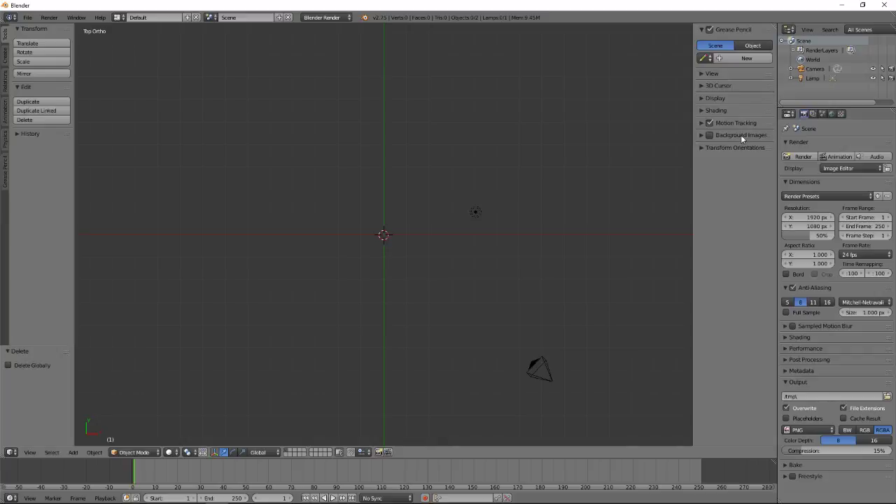
- Add a background image to the 3D view, loading blender logo.jpg from E:\Pictures
left_click(701, 135)
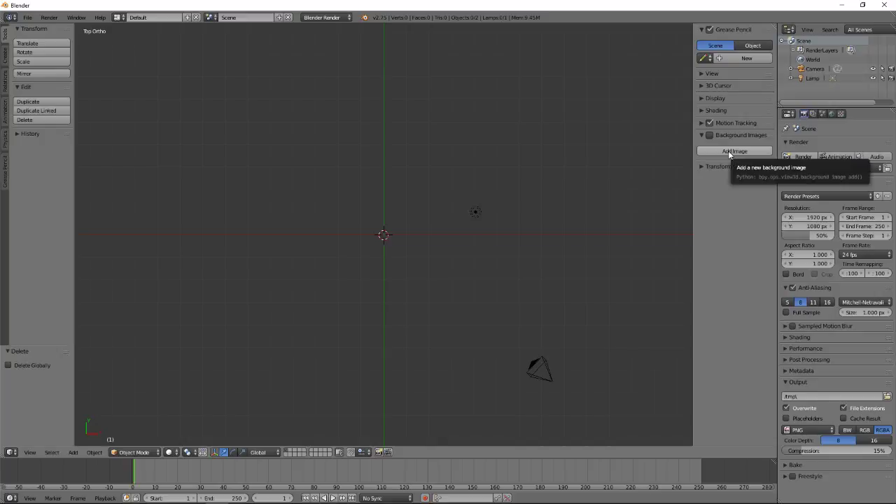
left_click(729, 151)
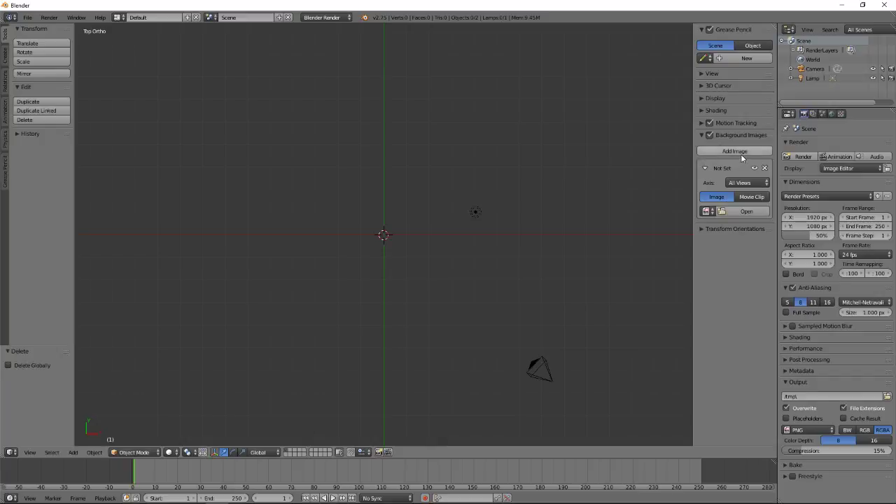
left_click(745, 212)
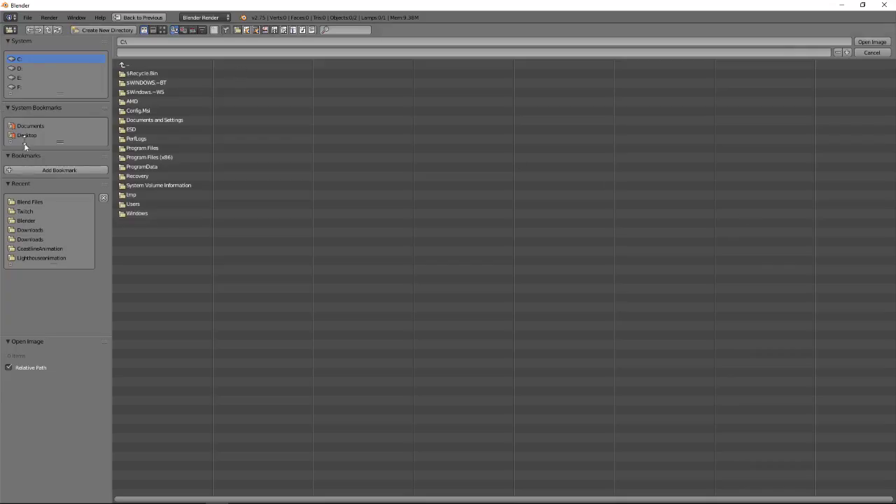
left_click(23, 78)
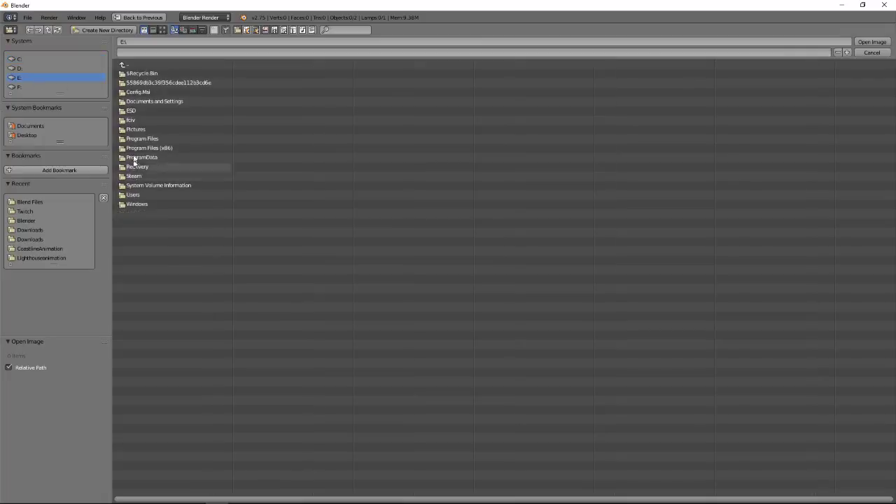
left_click(133, 129)
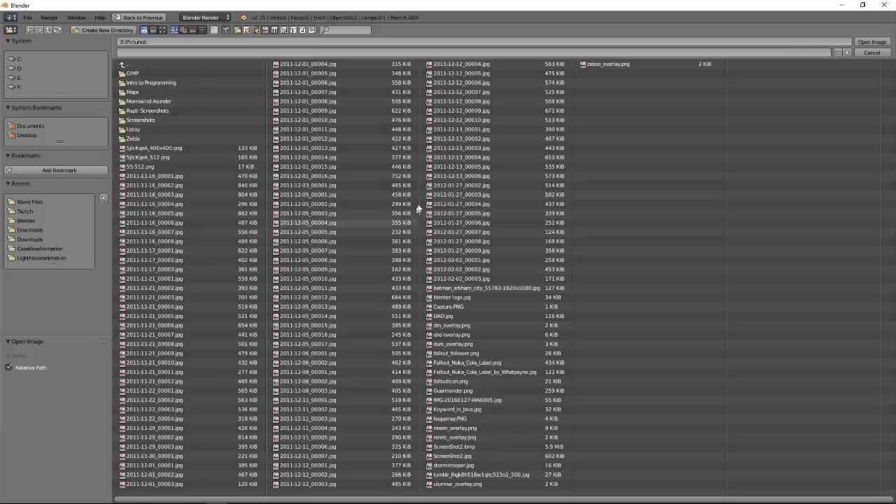
double_click(453, 297)
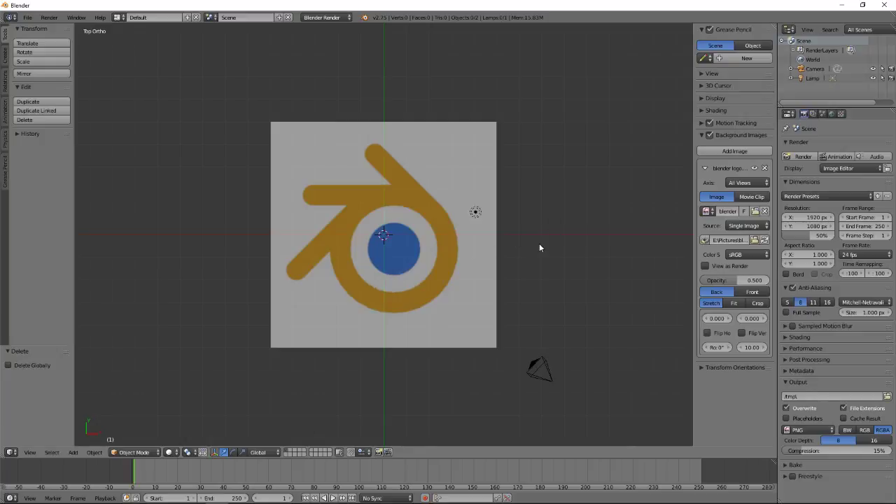
- Switch to Sticky Notes, add the line "Add image through transform panel" to the Background Images notes, and return to Blender
middle_click_drag(539, 243, 420, 286)
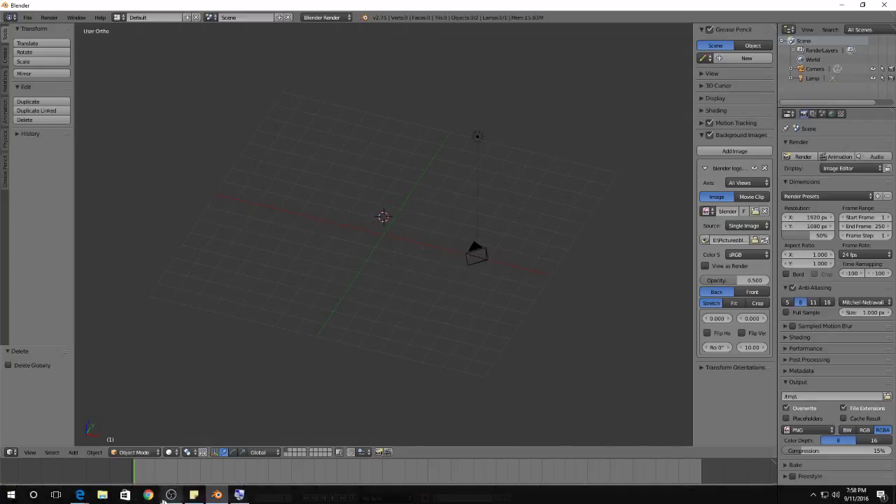
left_click(193, 495)
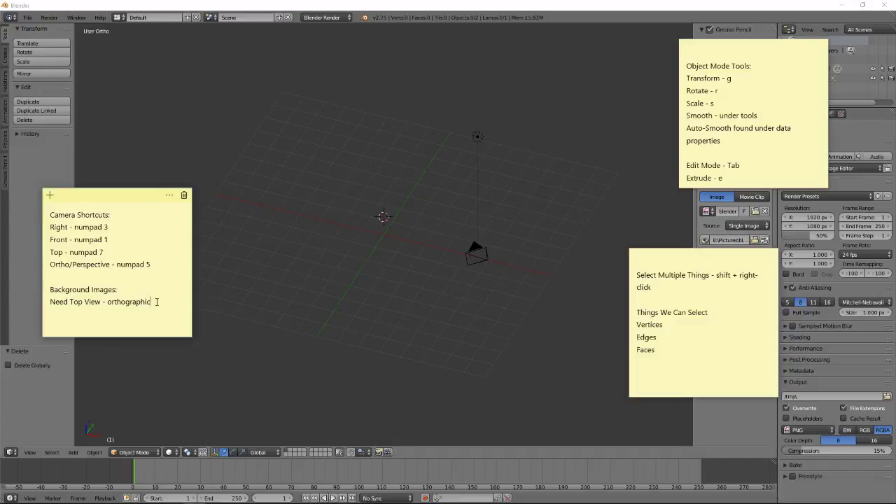
type("Add image th")
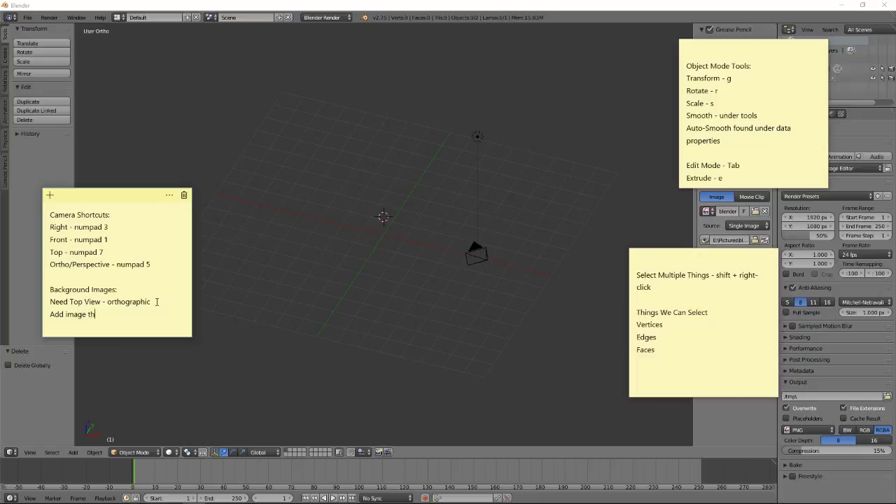
type("rough transform panel")
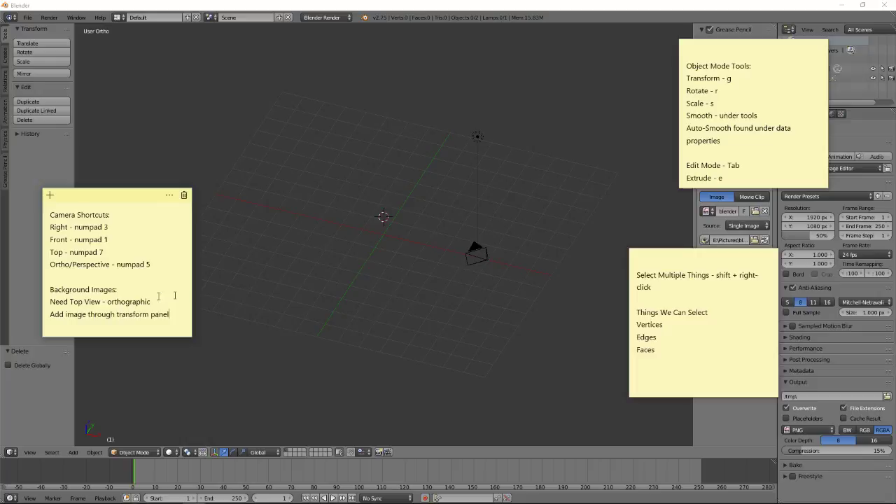
left_click(388, 309)
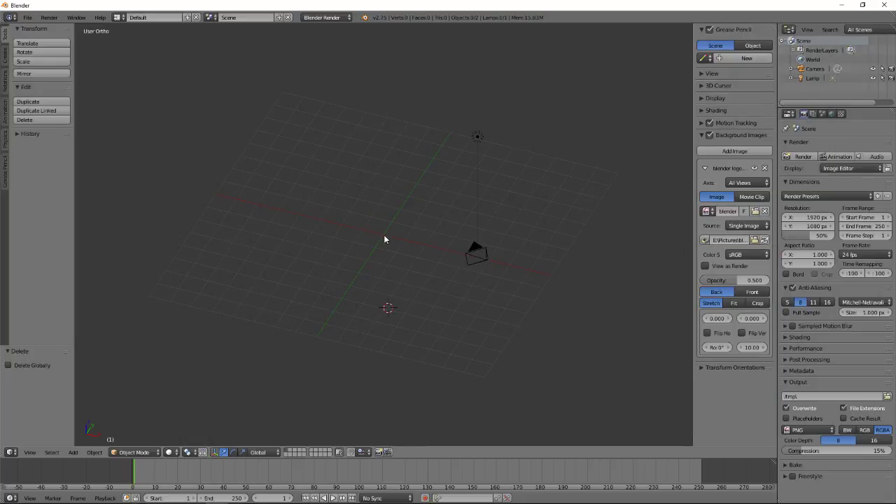
- Return to the top view and add a plane mesh at the 3D cursor over the logo image
key("KP_7")
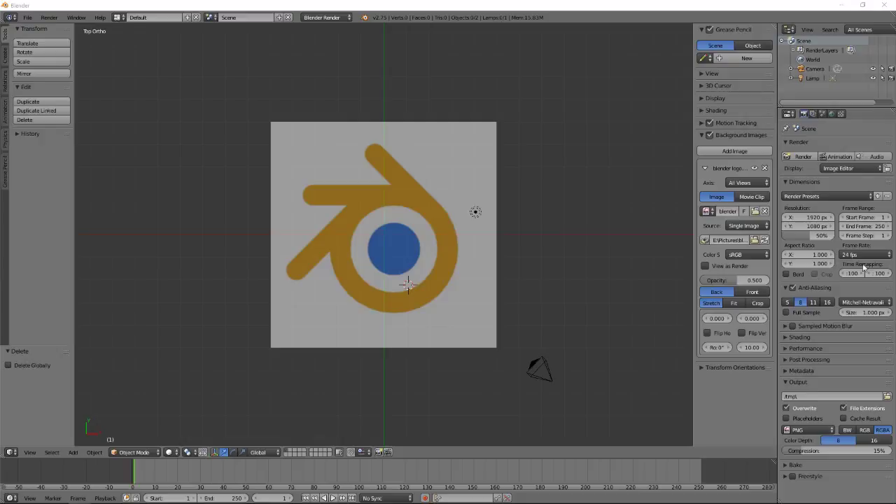
left_click(5, 63)
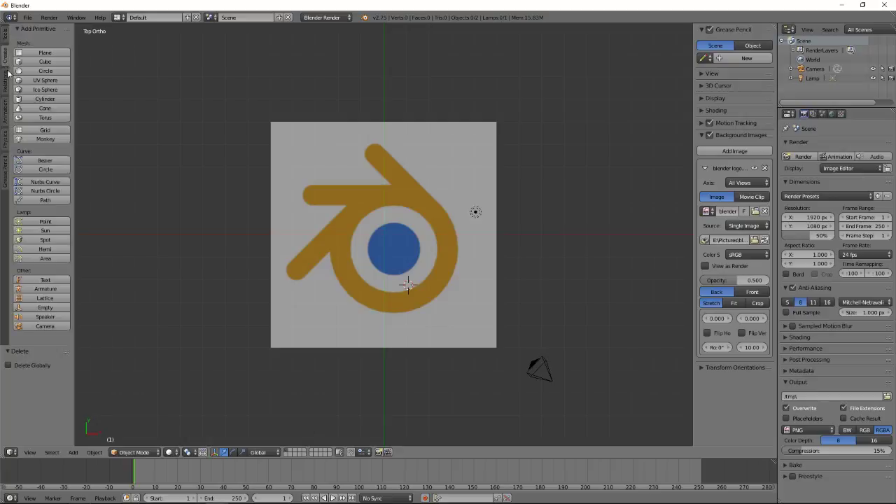
left_click(44, 53)
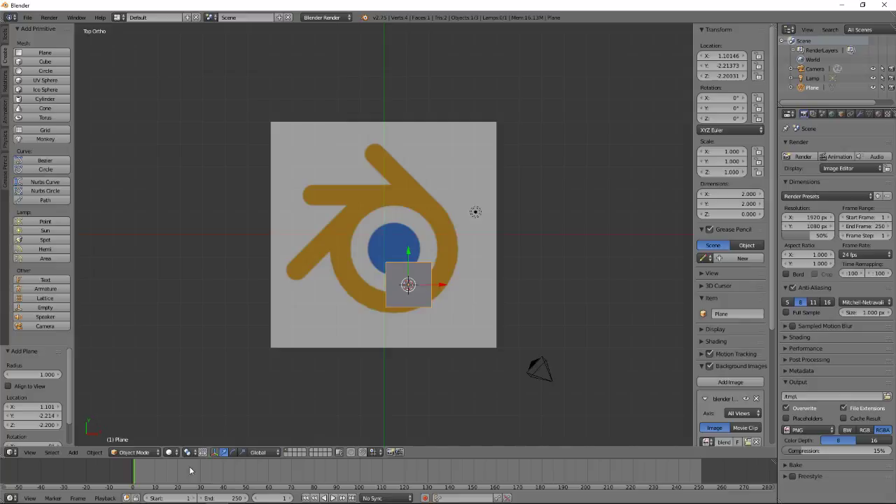
- Enter Edit Mode on the plane and delete its lower-right corner vertex
left_click(194, 495)
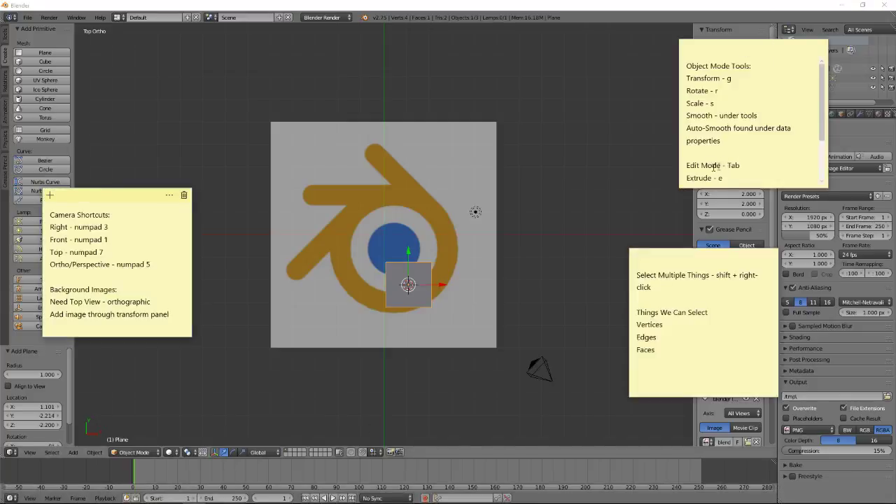
left_click(523, 240)
key("Tab")
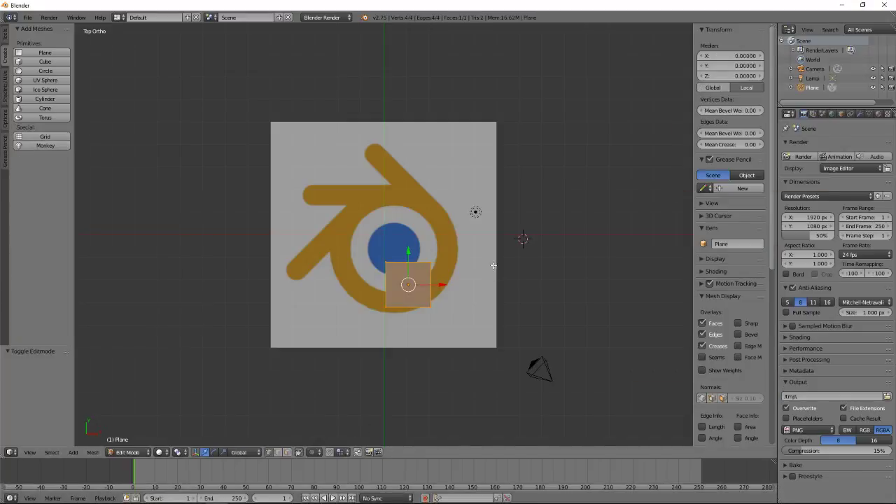
right_click(430, 306)
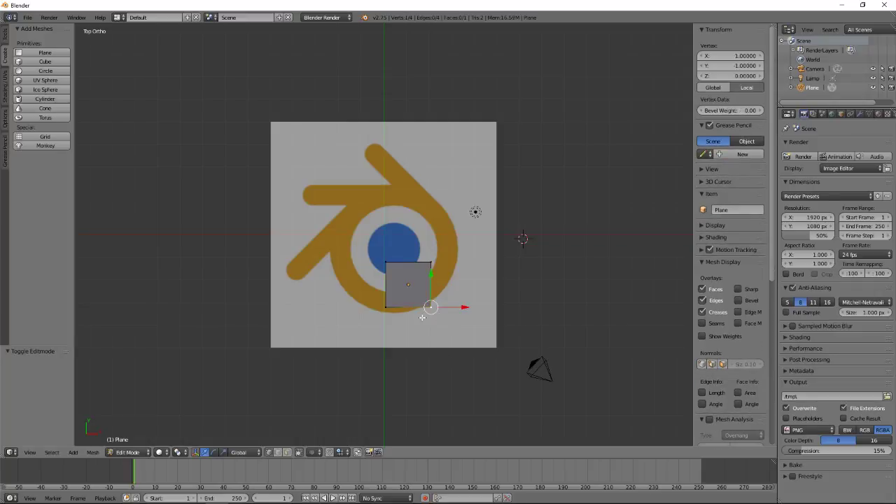
key("x")
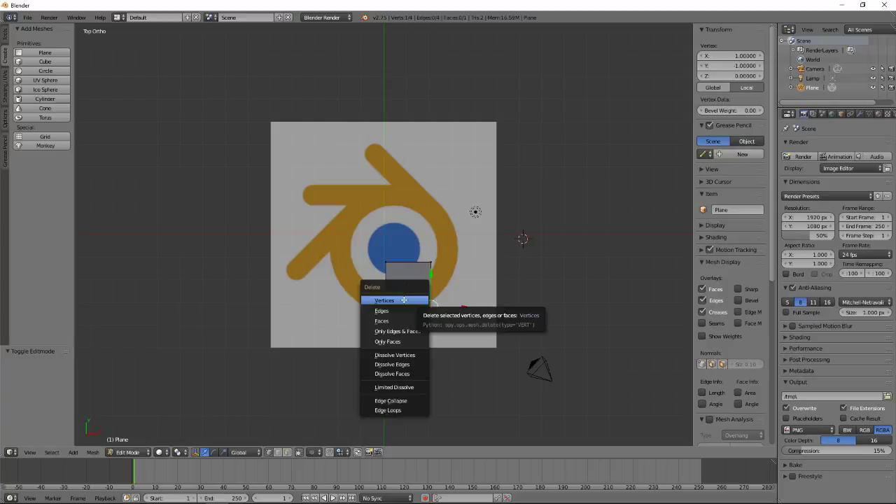
left_click(404, 300)
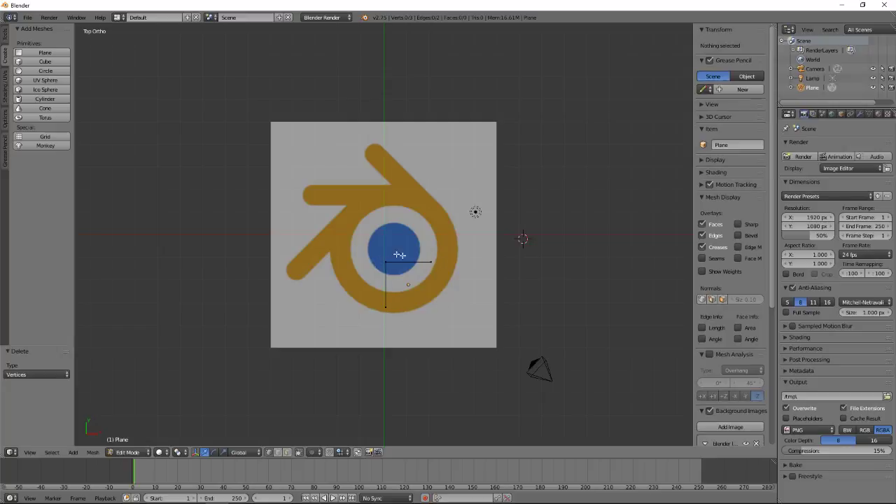
- Move the plane's lower-left vertex onto the tip of the logo's upper arm, at about X -1.27, Y 6.19
right_click(385, 309)
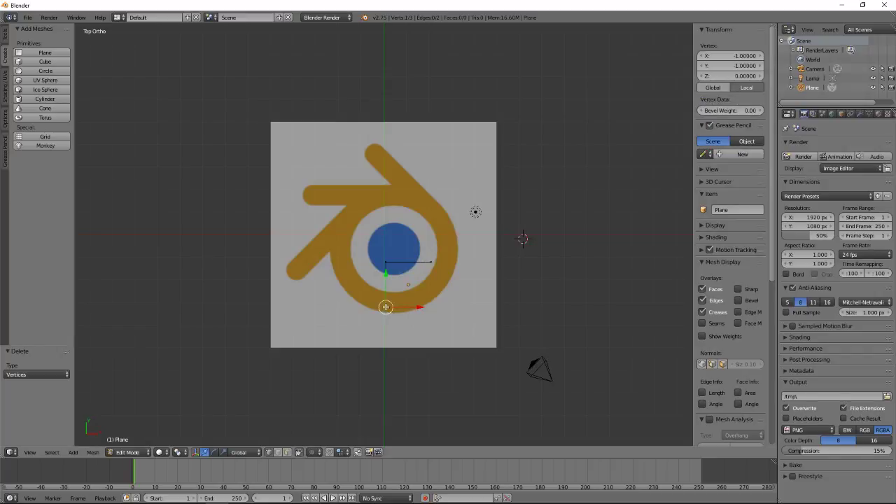
mouse_move(138, 490)
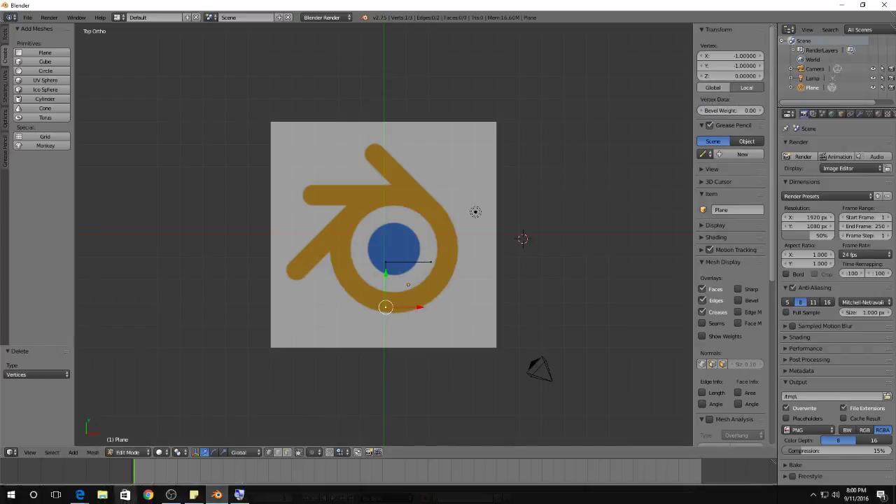
left_click(194, 496)
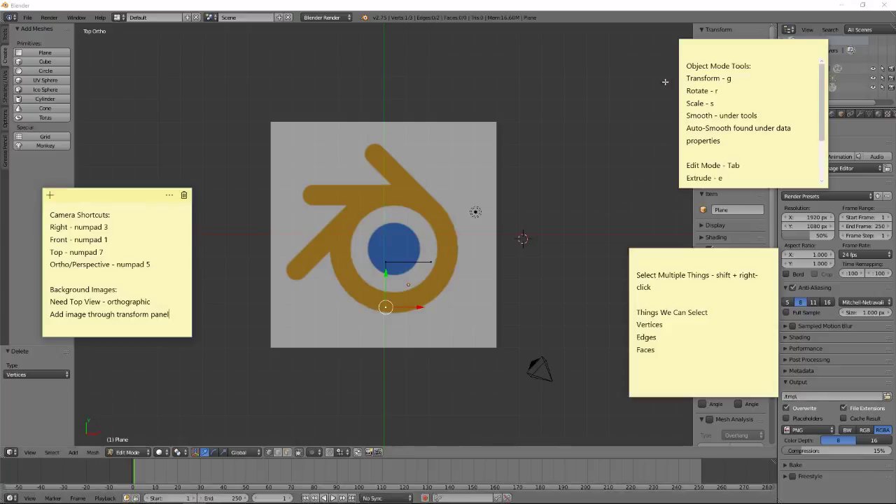
left_click(548, 181)
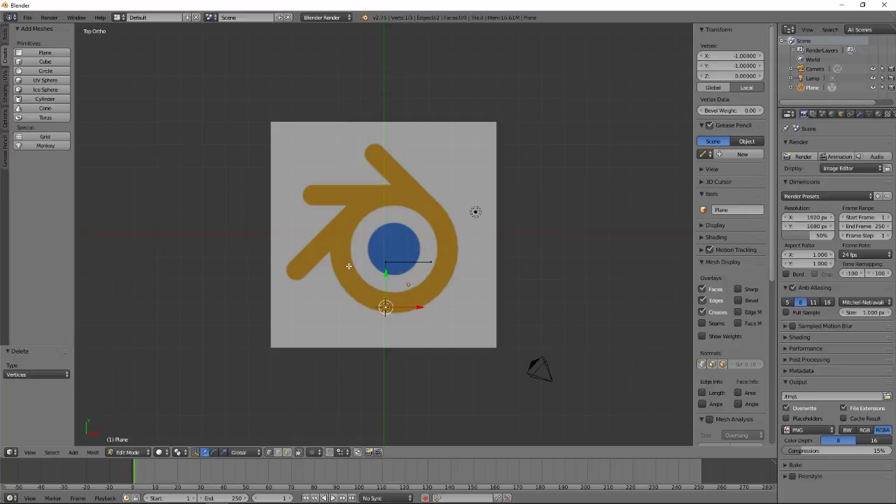
key("g")
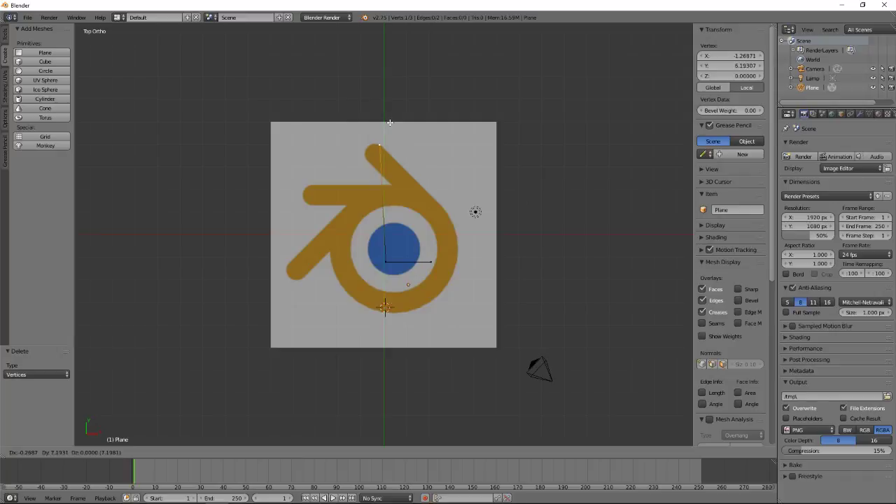
left_click(390, 122)
- Move the other two vertices onto the outer edge where the upper arm meets the ring, at about X 1.05, Y 3.91 and X 1.41, Y 3.54
scroll(381, 280, "up", 5)
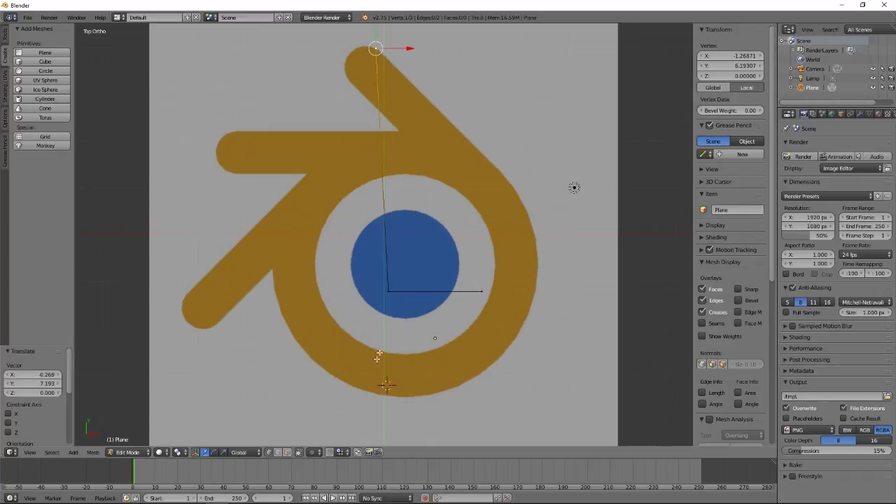
key("g")
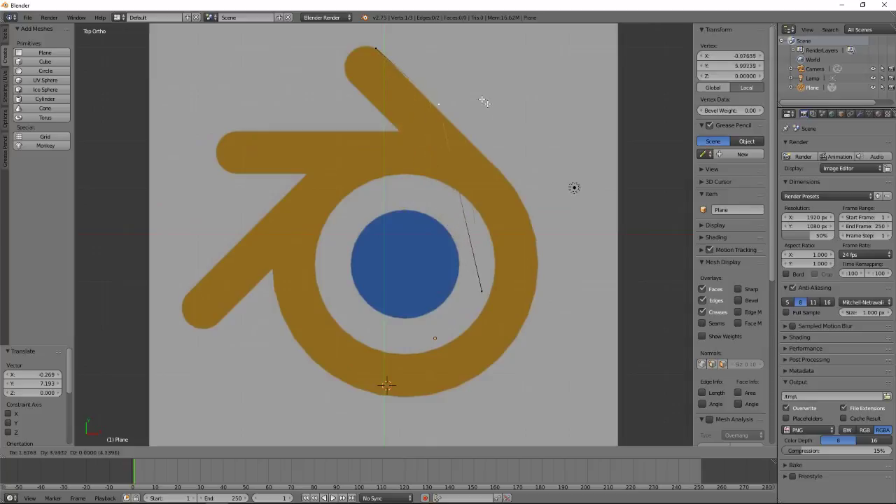
left_click(520, 142)
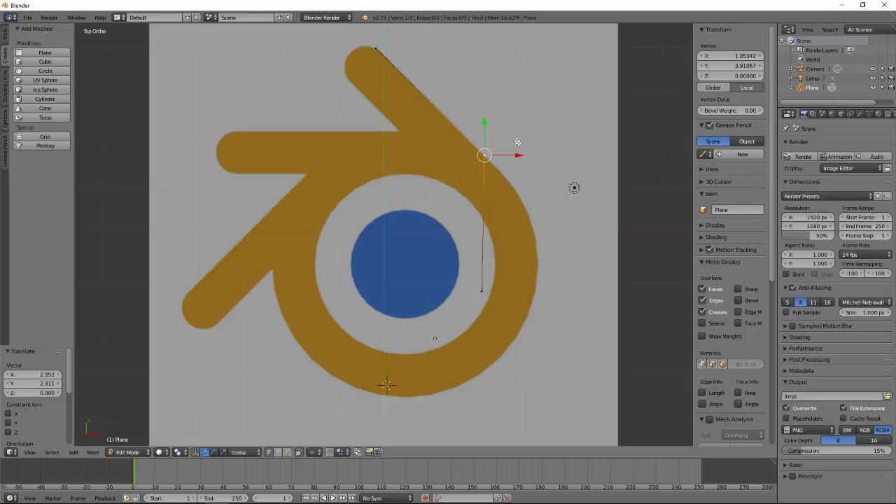
right_click(482, 289)
key("g")
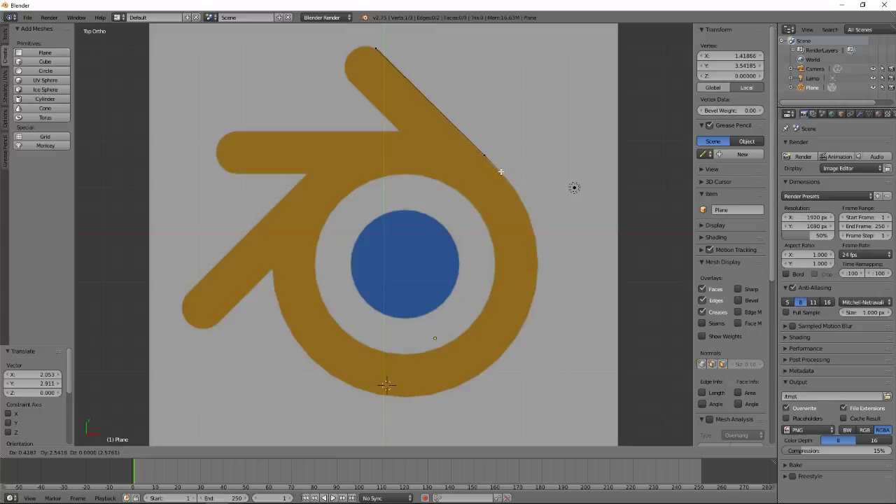
left_click(501, 172)
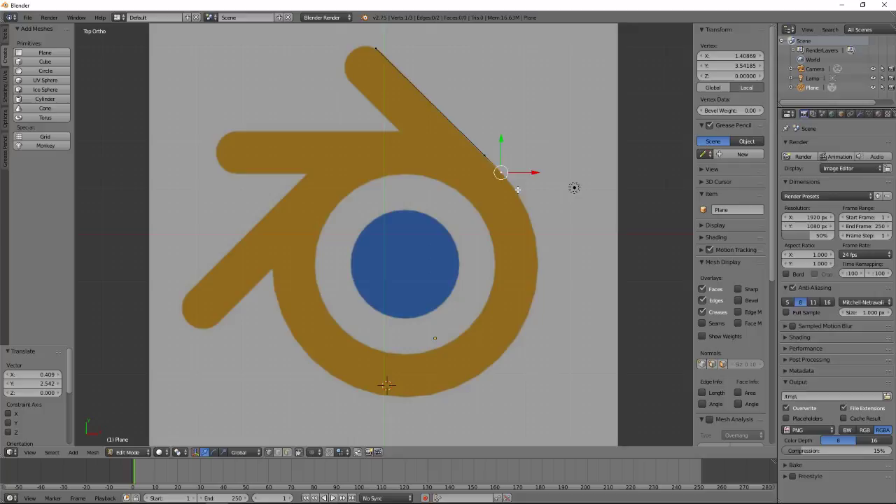
- Check the Extrude shortcut in Sticky Notes, then extrude the end vertex repeatedly down the right outer edge of the logo's ring
mouse_move(172, 499)
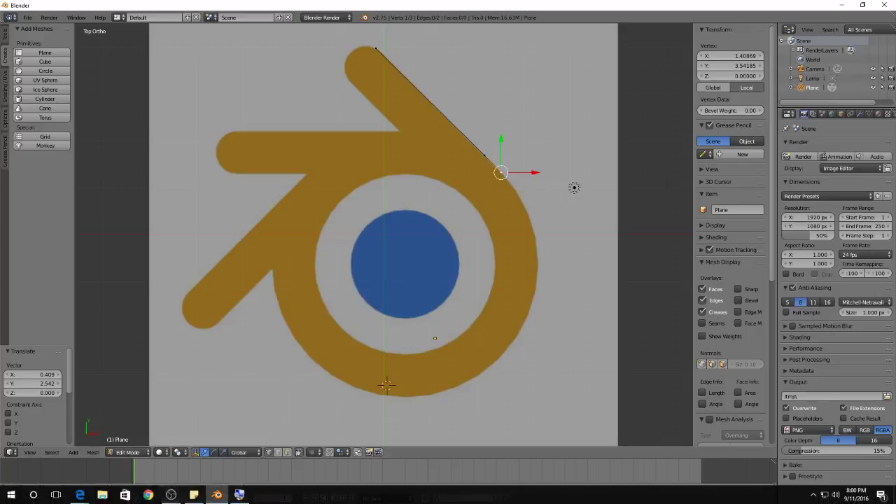
left_click(195, 495)
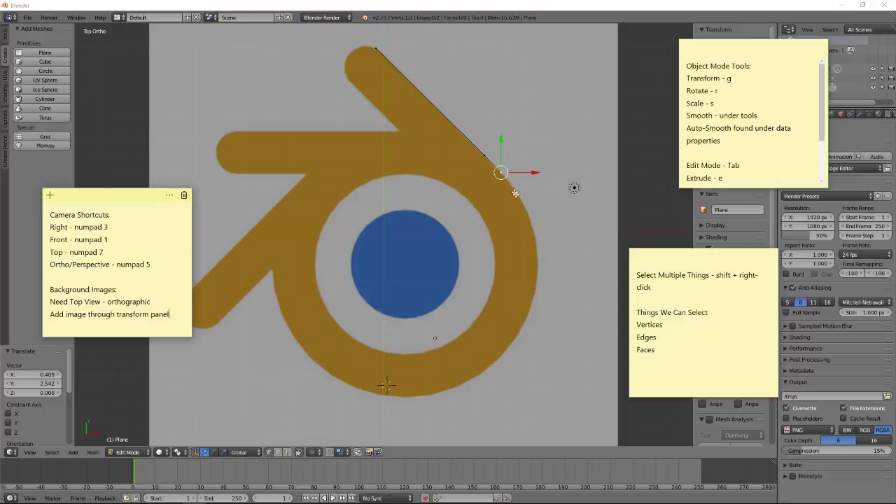
right_click(633, 212)
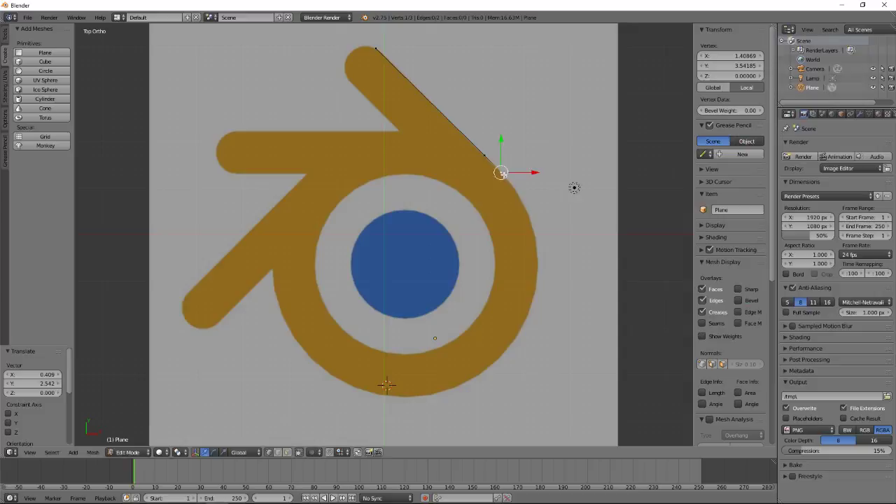
key("e")
left_click(518, 192)
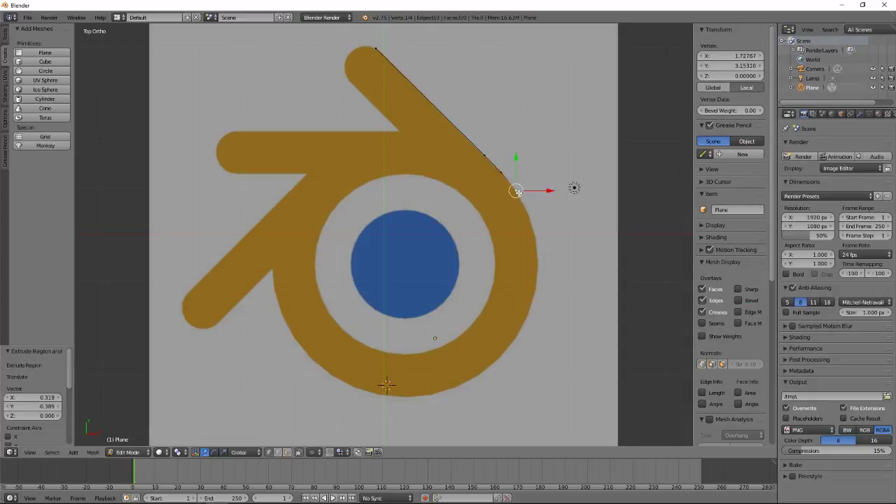
key("e")
left_click(530, 216)
key("e")
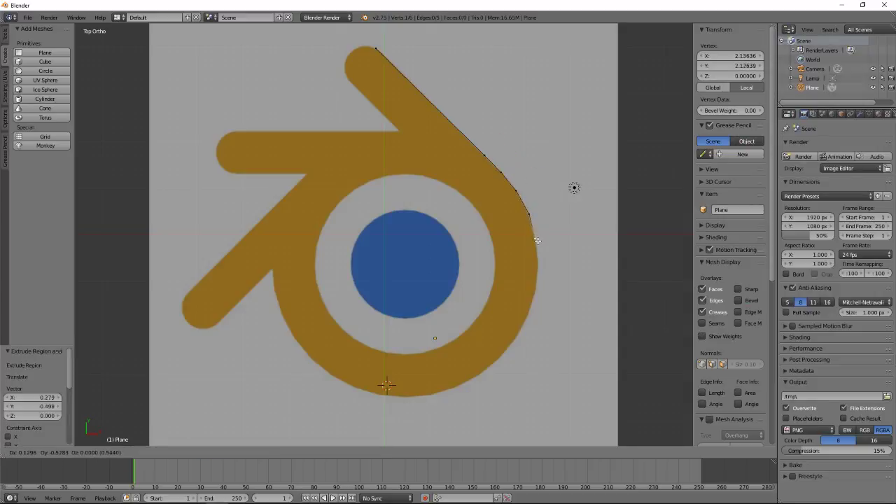
left_click(538, 239)
key("e")
left_click(537, 293)
key("e")
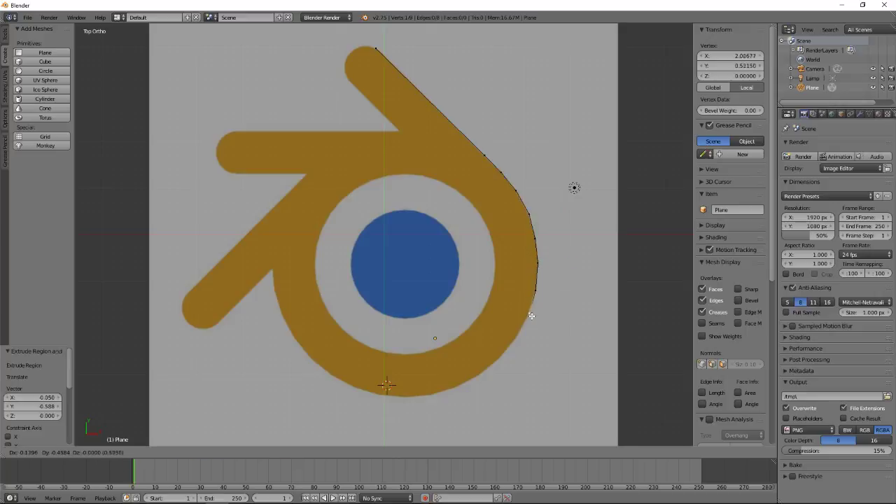
left_click(529, 318)
- Continue extruding vertices along the ring's lower-right outer edge to the bottom of the ring
key("e")
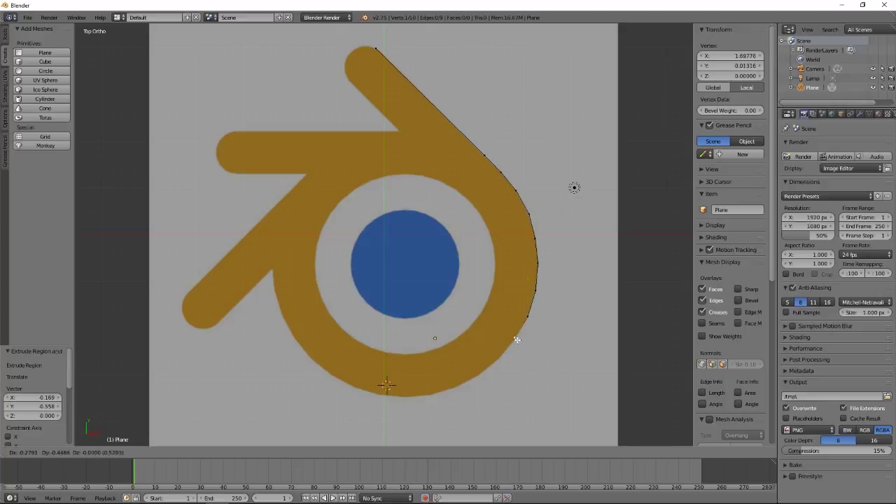
left_click(516, 339)
key("e")
left_click(500, 360)
key("e")
left_click(478, 376)
key("e")
left_click(456, 386)
key("e")
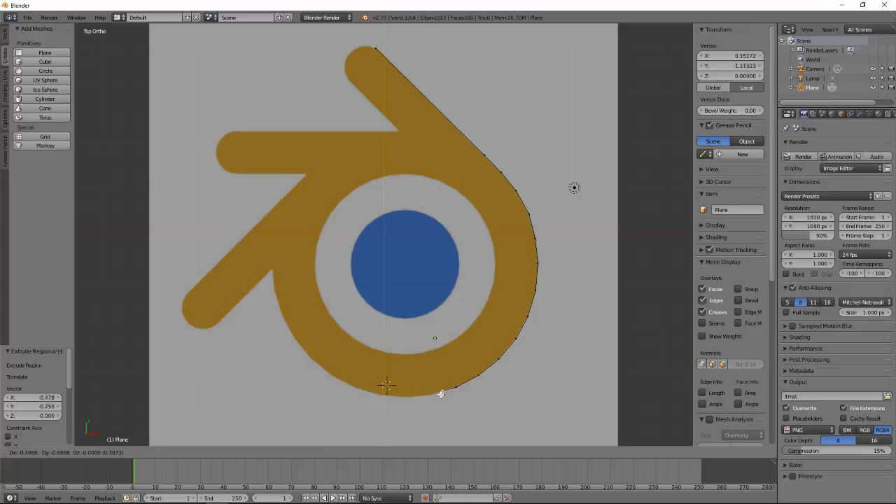
left_click(430, 397)
key("e")
left_click(400, 397)
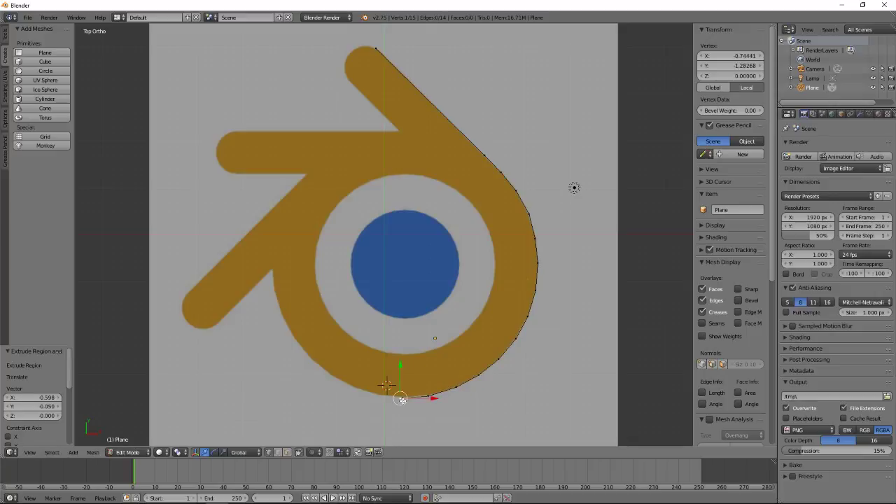
- Extrude vertices up the ring's lower-left outer edge to the corner where it meets the lower-left arm
key("e")
left_click(369, 393)
key("e")
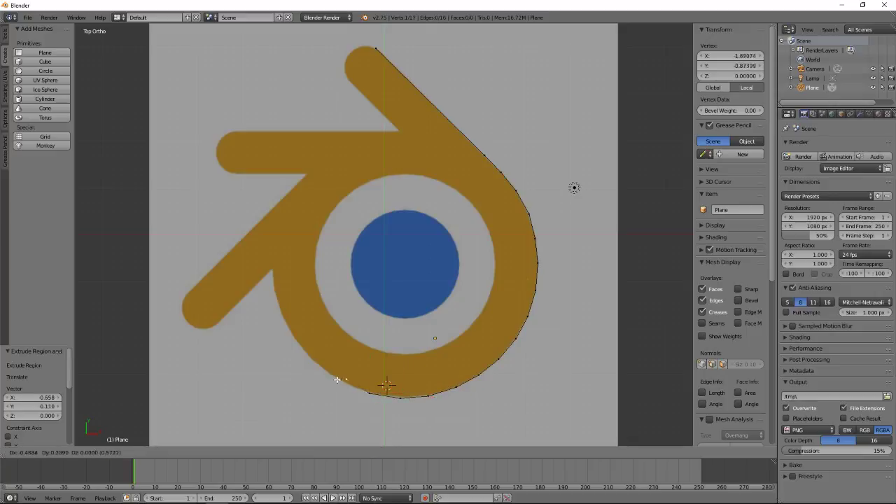
left_click(329, 380)
key("e")
left_click(304, 362)
key("e")
left_click(281, 335)
key("e")
left_click(268, 301)
key("e")
left_click(266, 271)
- Extrude vertices around the lower-left arm and its rounded end up to the corner below the horizontal arm
key("e")
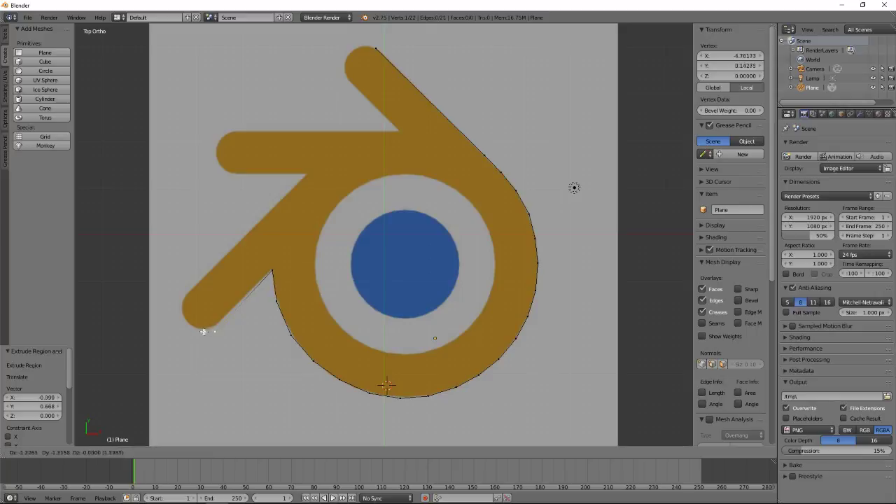
left_click(208, 327)
key("e")
left_click(186, 328)
key("e")
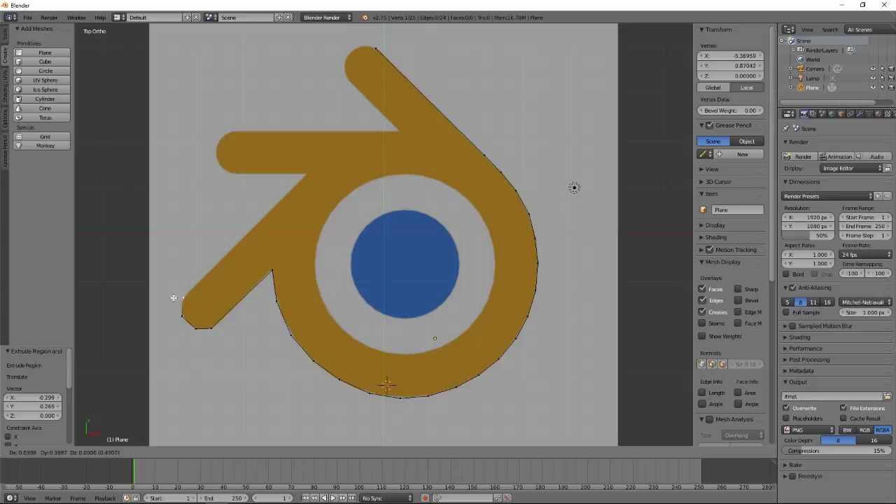
left_click(174, 298)
key("e")
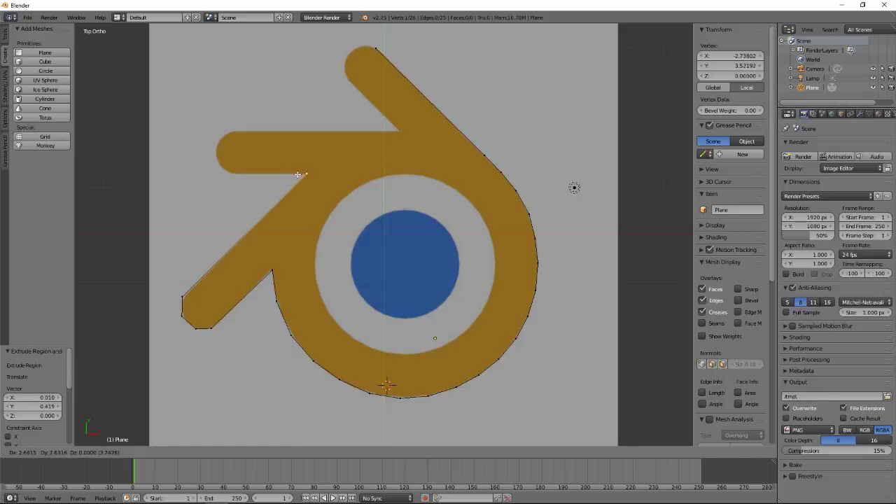
left_click(297, 174)
- Extrude vertices around the horizontal arm and its rounded end to the corner where it meets the upper arm
key("e")
left_click(224, 174)
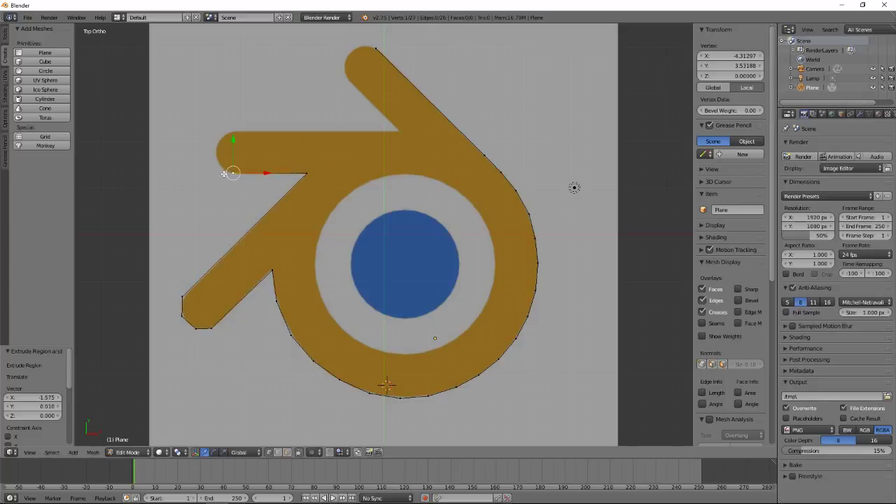
key("e")
left_click(211, 169)
key("e")
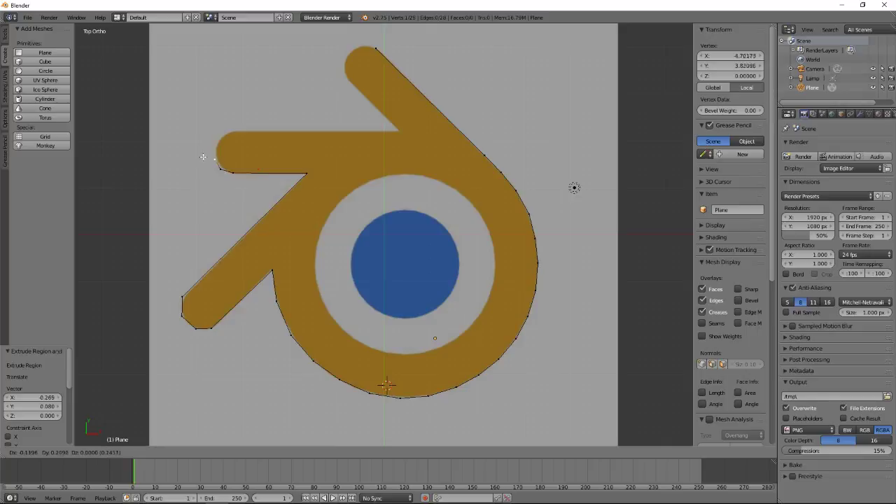
left_click(206, 149)
key("e")
left_click(208, 134)
key("e")
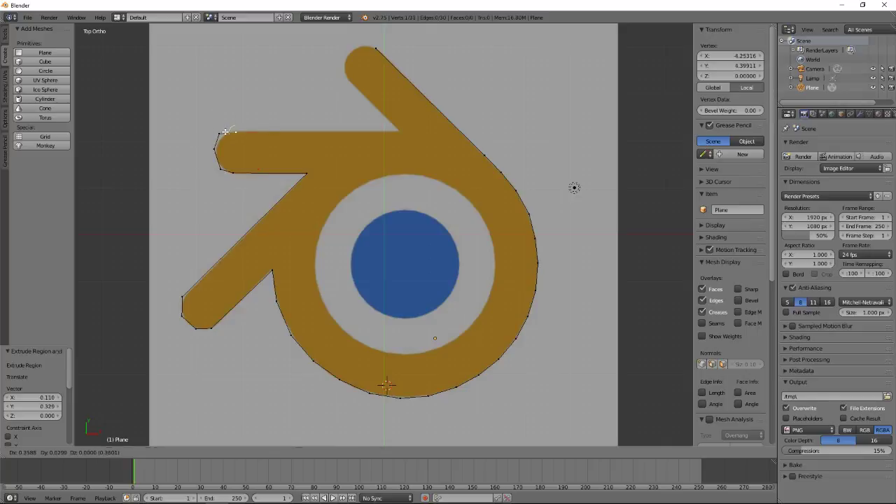
left_click(219, 133)
key("e")
left_click(398, 131)
- Extrude vertices along the upper arm's left side and around its rounded tip, ending beside the outline's starting vertex
key("e")
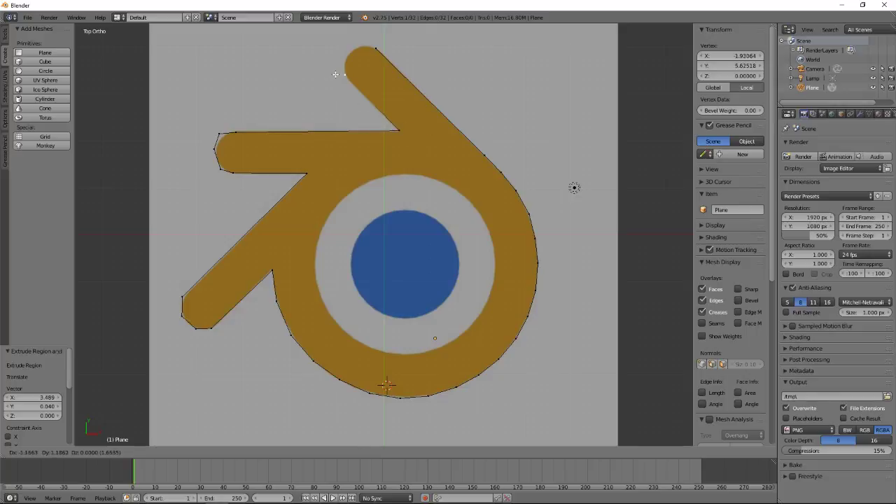
left_click(336, 75)
key("e")
left_click(340, 60)
key("e")
left_click(354, 45)
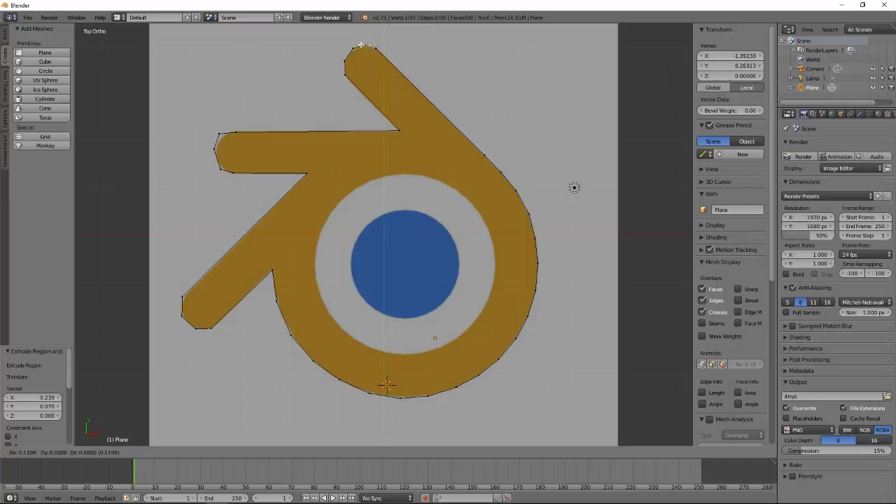
key("e")
left_click(362, 46)
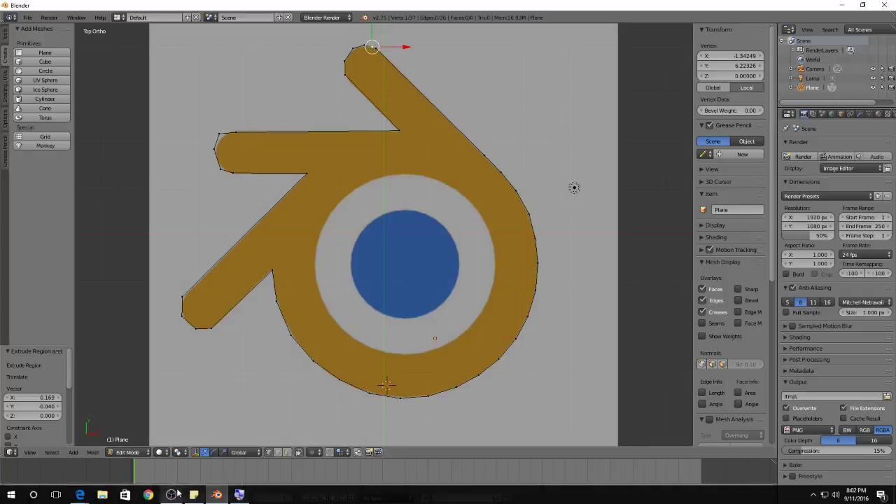
- Add the line "Fill - f" below the Extrude entry in the Object Mode Tools sticky note
left_click(194, 495)
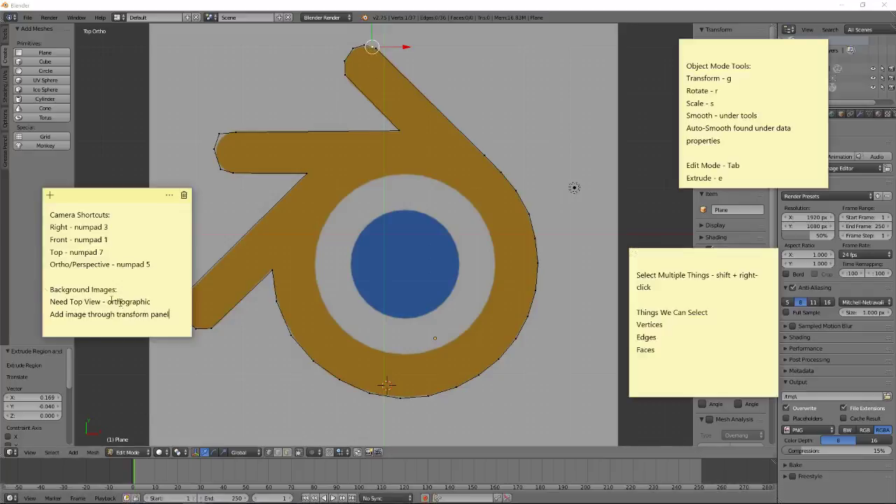
left_click(733, 178)
scroll(735, 168, "down", 3)
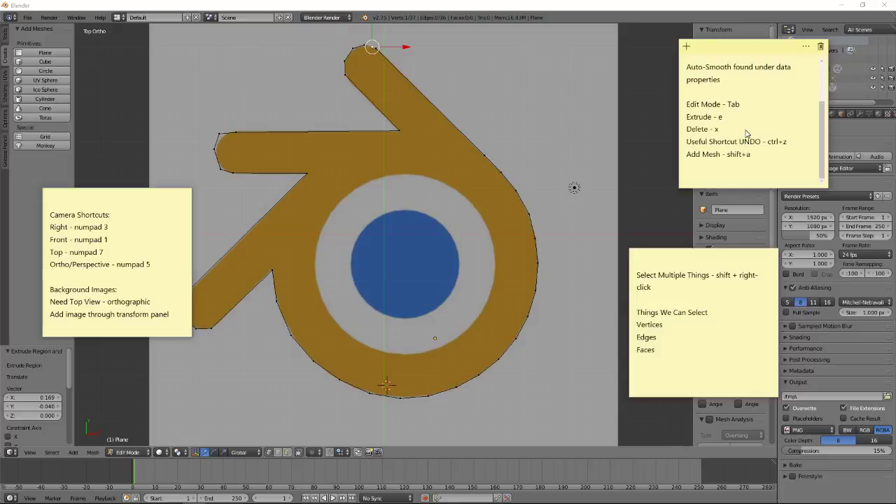
scroll(747, 133, "up", 2)
type("Fill - f")
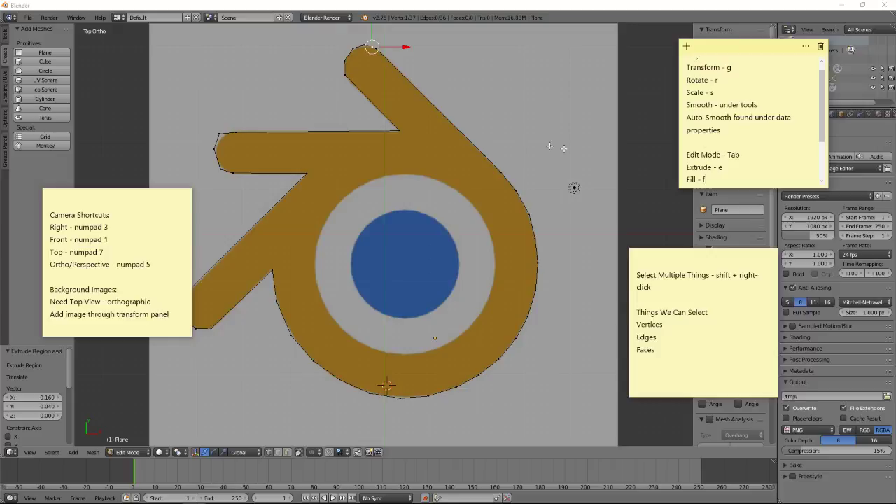
left_click(477, 83)
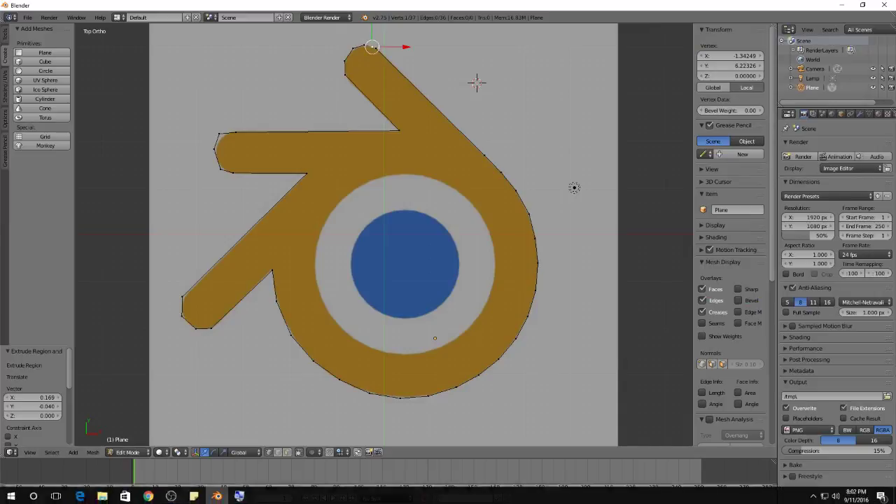
- Add the line "Circle Select - c" below the Select Multiple Things entry in the selection sticky note
left_click(194, 496)
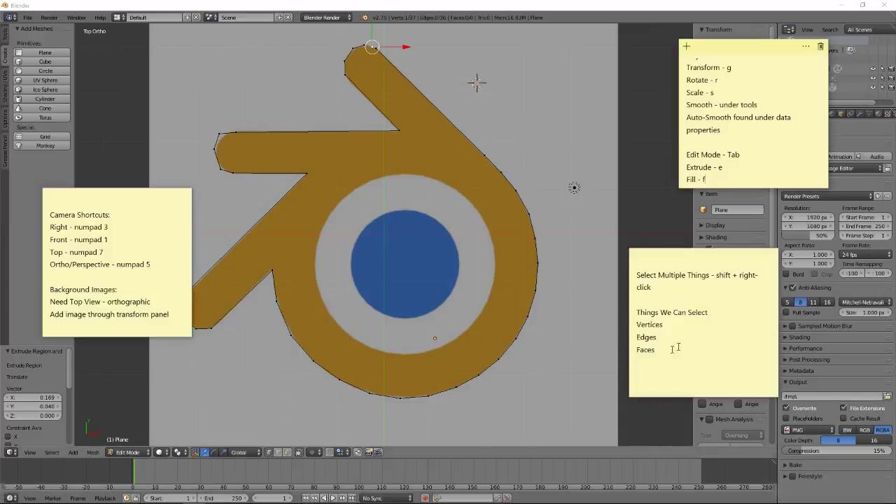
left_click(666, 288)
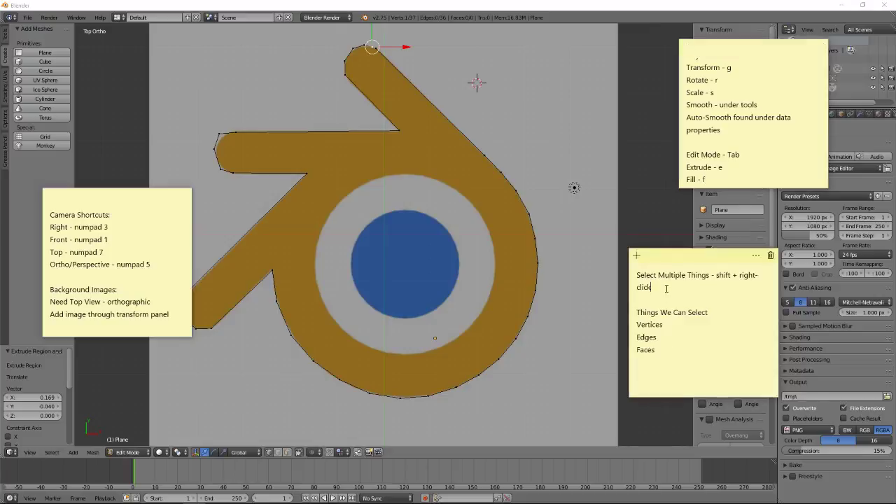
key("Return")
type("Ci")
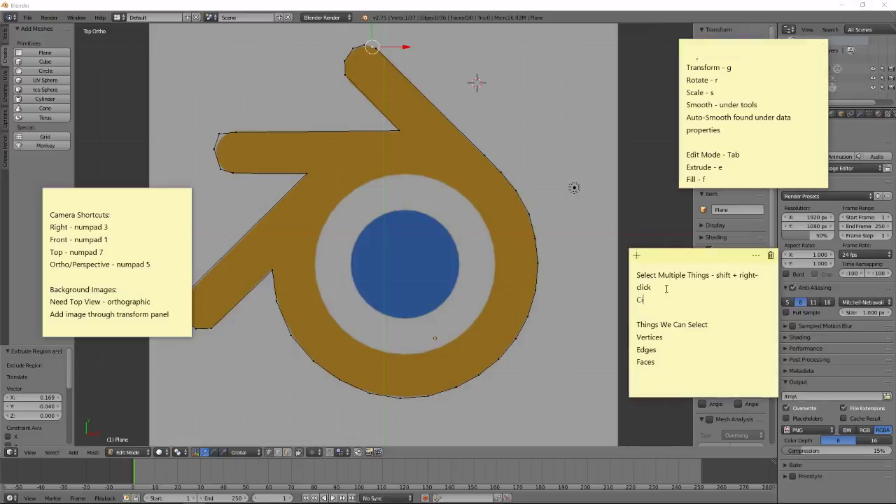
type("rcle Select - c")
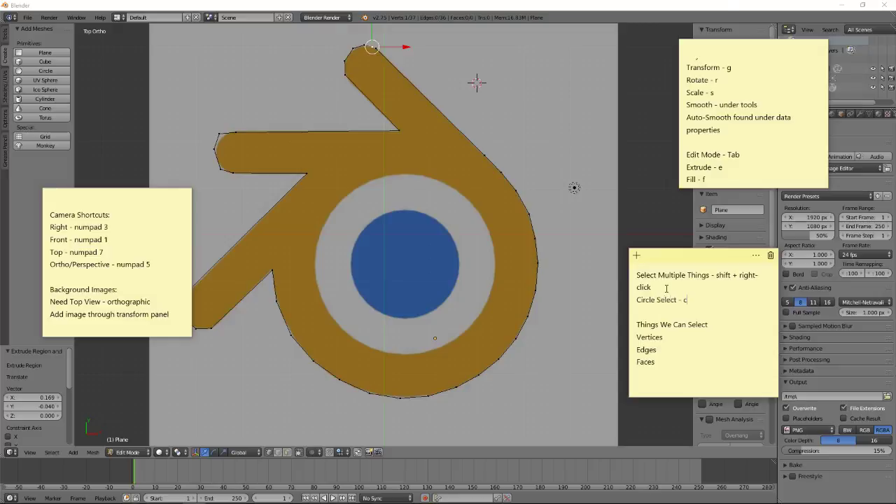
left_click(433, 70)
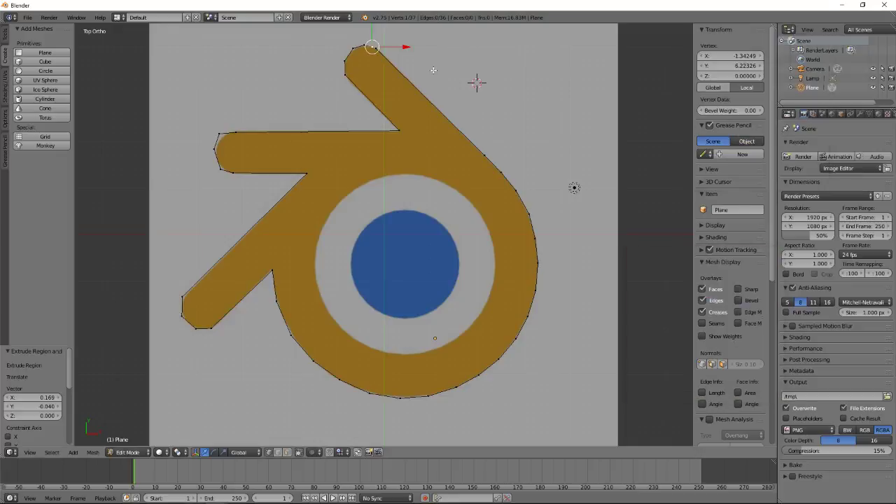
- Try circle selecting the outline's vertices, extending from the two ends at the upper arm's tip to the whole outline
left_click(376, 49)
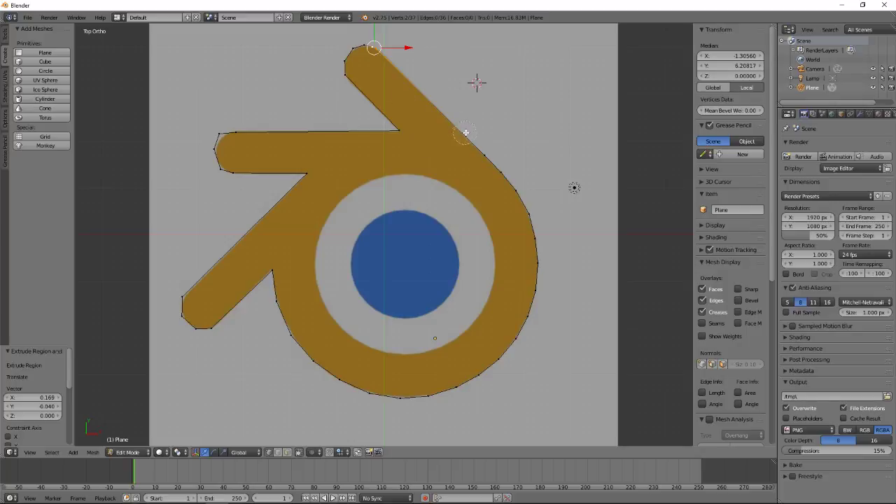
mouse_move(464, 146)
left_mouse_down()
mouse_move(540, 242)
mouse_move(525, 326)
mouse_move(500, 362)
mouse_move(467, 384)
mouse_move(419, 396)
mouse_move(340, 383)
mouse_move(297, 348)
mouse_move(259, 256)
mouse_move(206, 329)
mouse_move(181, 301)
mouse_move(267, 243)
mouse_move(326, 140)
mouse_move(260, 175)
mouse_move(312, 172)
mouse_move(204, 157)
mouse_move(218, 140)
mouse_move(395, 128)
mouse_move(362, 49)
left_mouse_up()
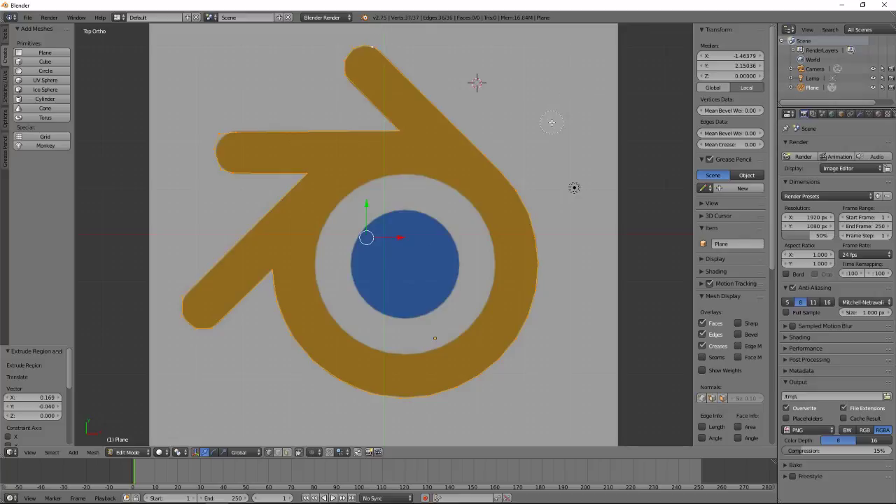
right_click(531, 106)
left_click(532, 106)
- Circle-select only the outline's two neighbouring end vertices at the upper arm's tip
right_click(373, 45)
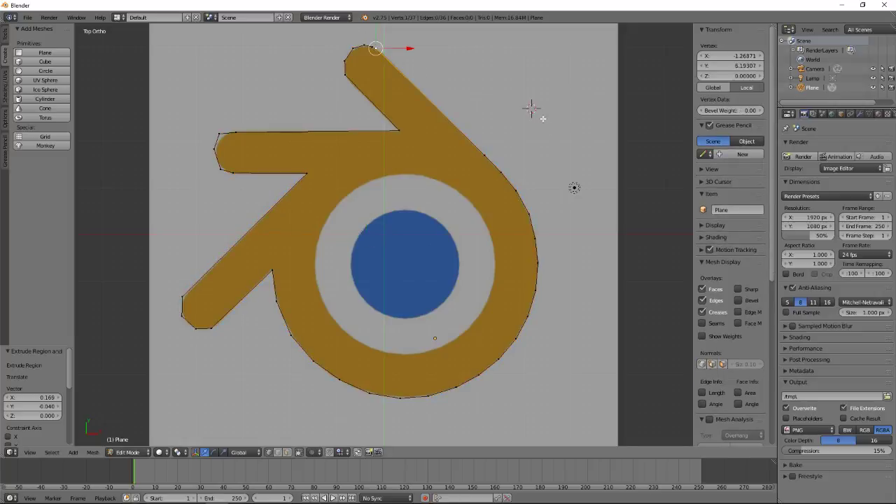
key("c")
left_click(374, 49)
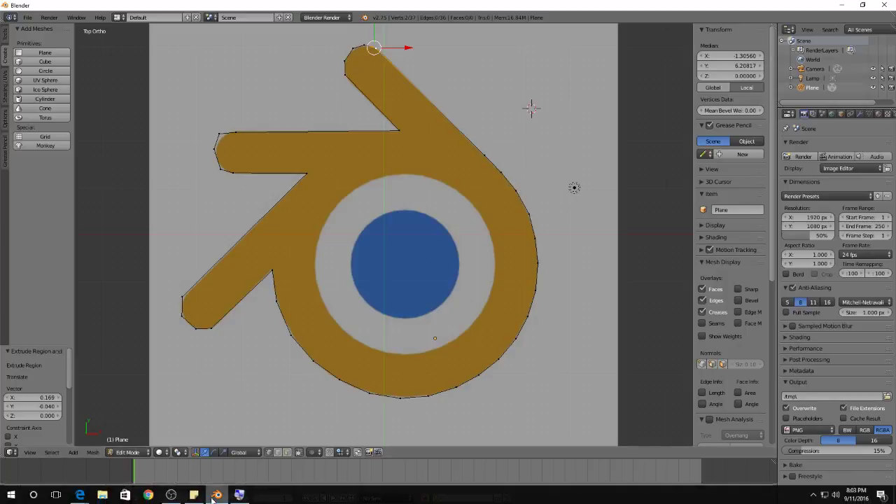
- Extend the Circle Select line in the sticky note with "- enter when finished"
left_click(195, 496)
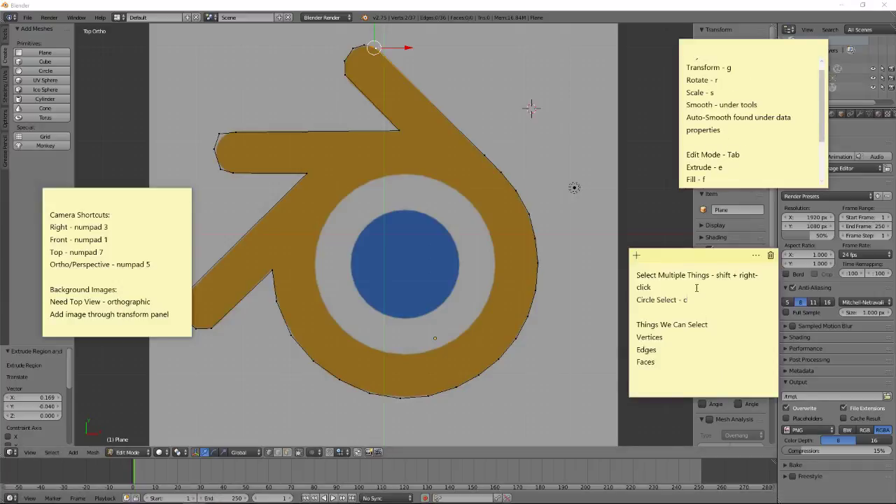
type("- enter when finished")
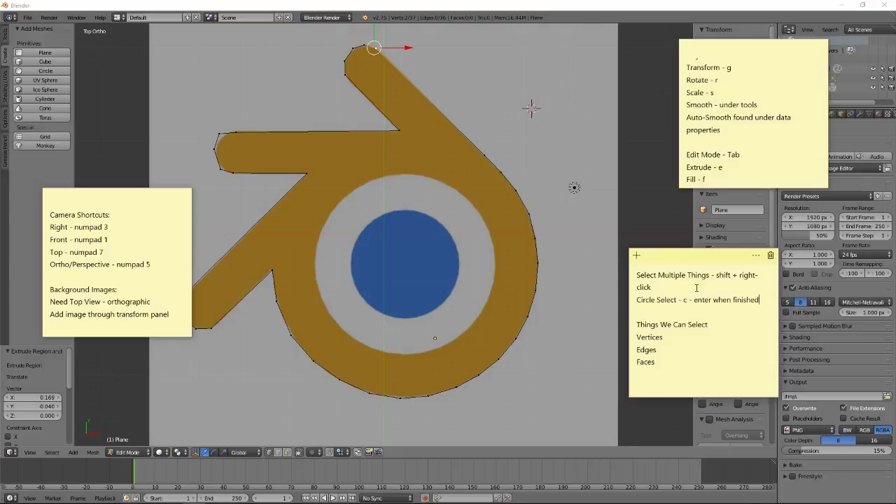
left_click(652, 100)
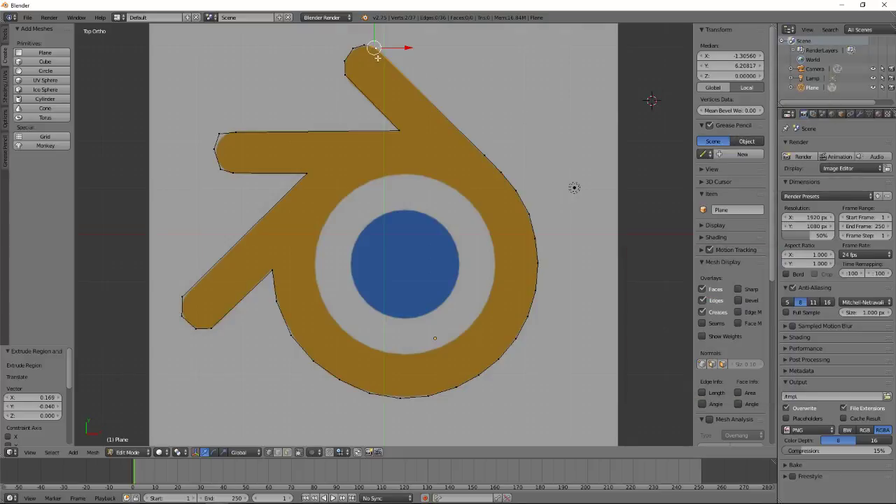
- Close the outline by joining the two selected end vertices with an edge, and inspect the upper arm's tip
key("f")
scroll(377, 60, "up", 3)
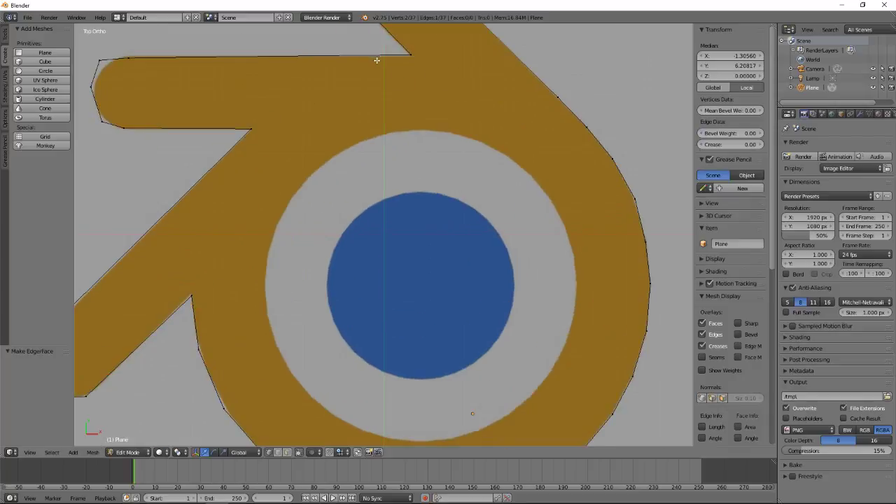
scroll(377, 60, "up", 1)
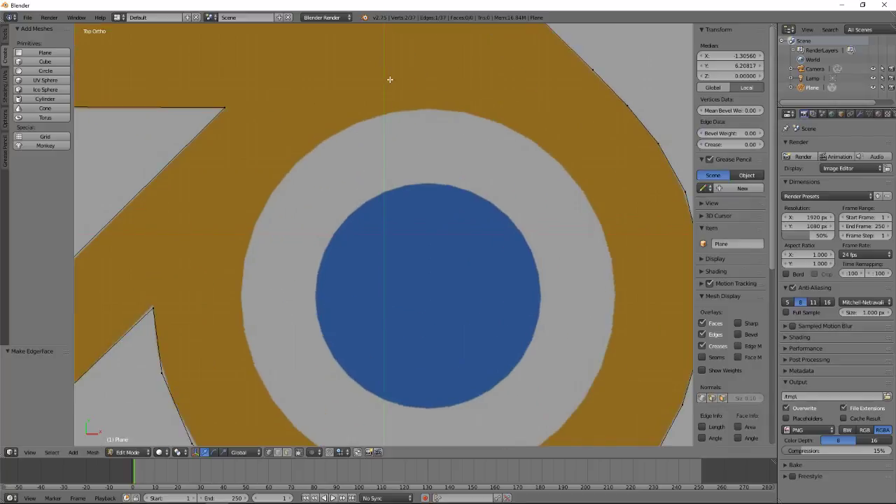
key("KP_Decimal")
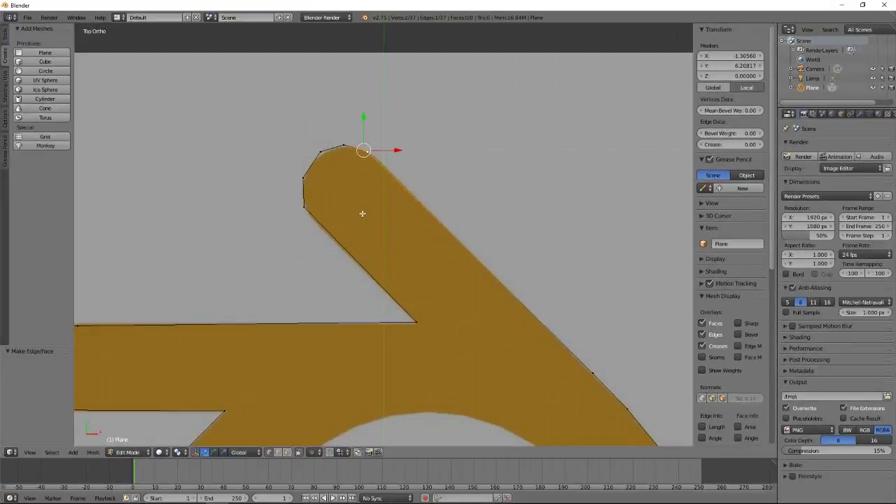
scroll(362, 214, "down", 4)
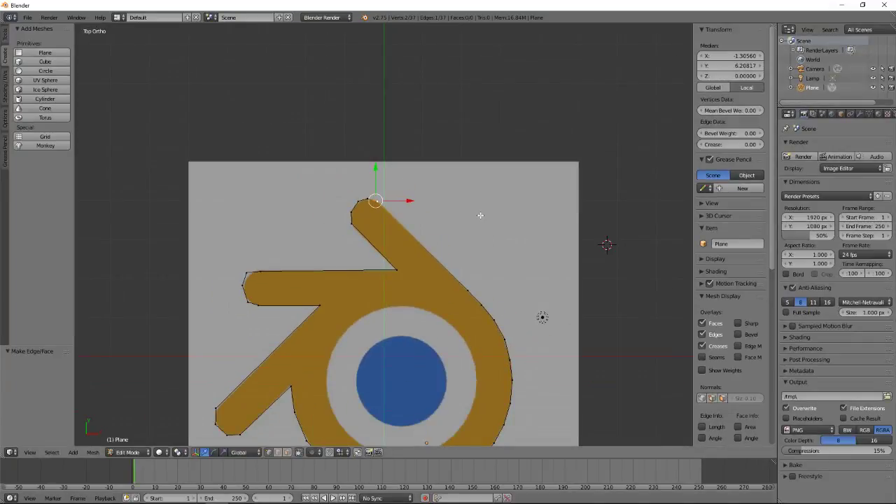
- Select the entire closed logo outline and display the mesh editing tools
key("a")
key("a")
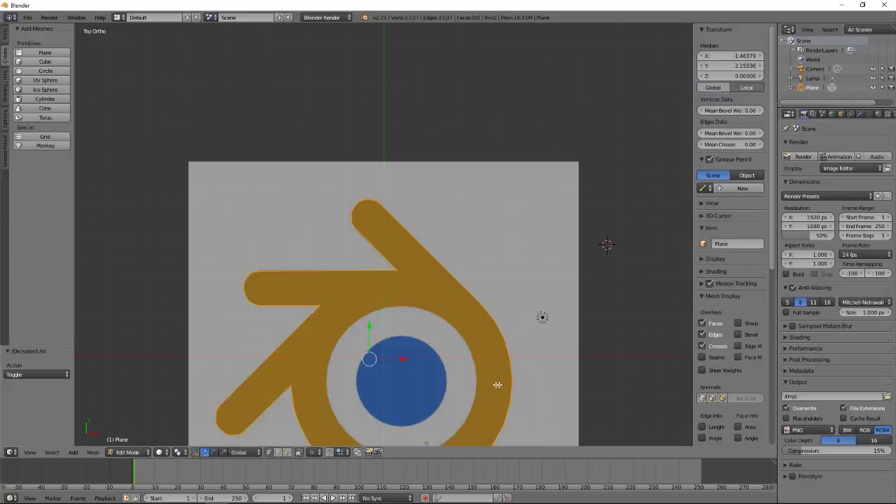
scroll(521, 357, "down", 2)
scroll(521, 357, "up", 4)
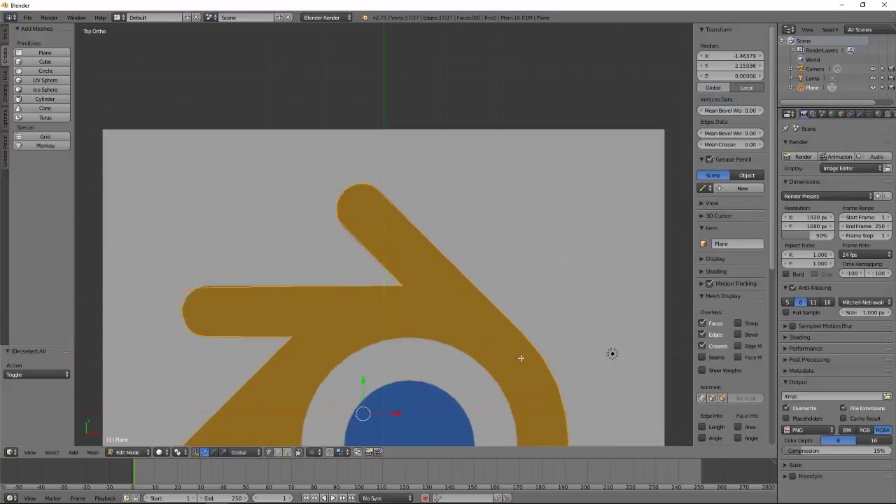
scroll(521, 358, "down", 8, "shift")
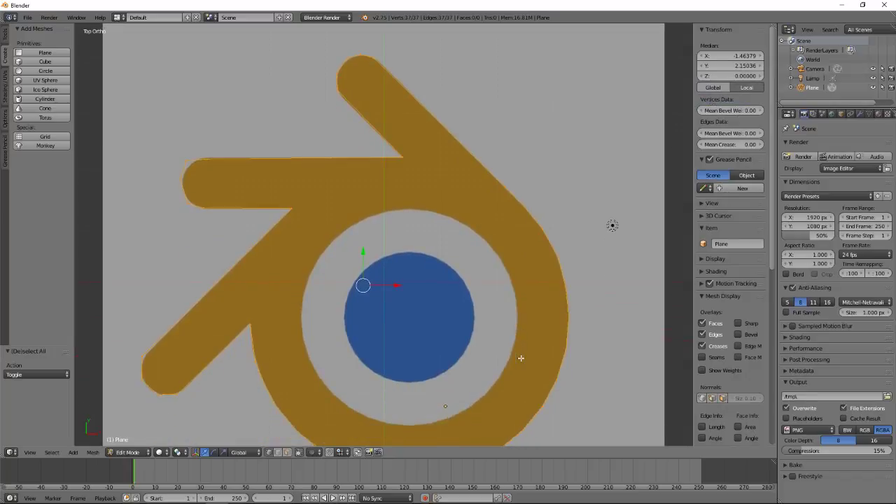
scroll(520, 358, "down", 3, "shift")
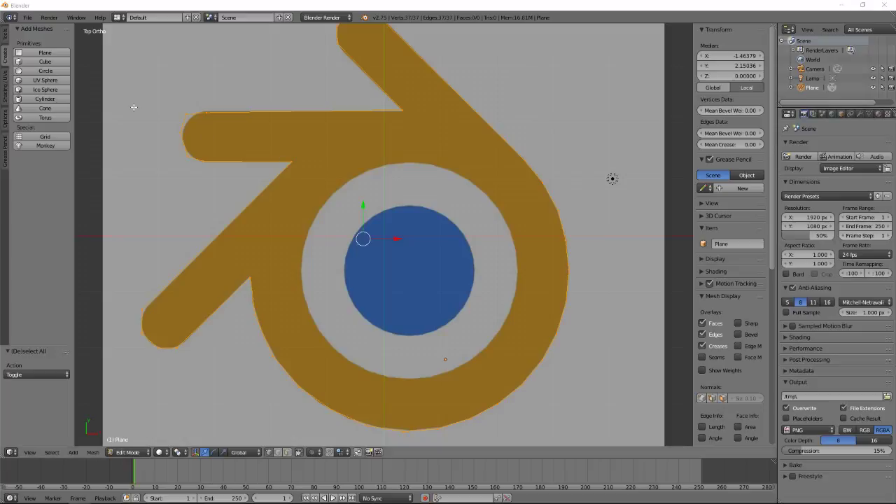
left_click(2, 38)
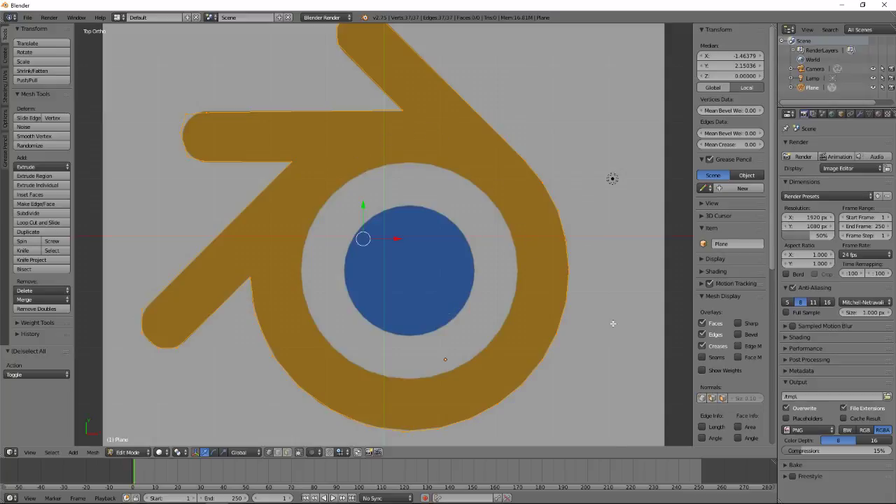
- Try filling the whole selected outline with a single face, and undo the fill each time
left_click(196, 495)
key("f")
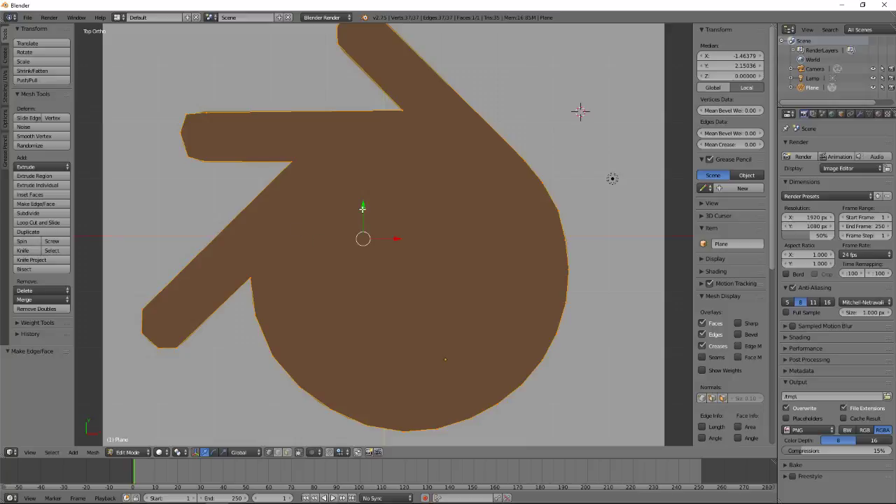
key("ctrl+z")
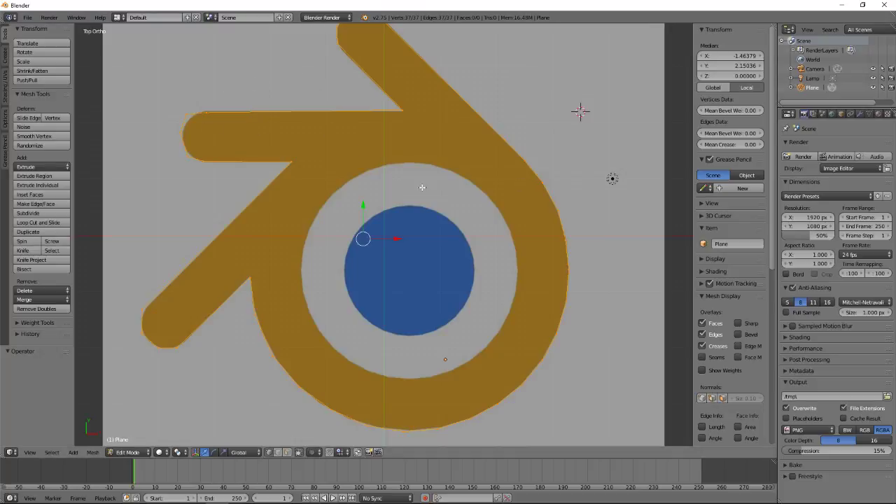
key("f")
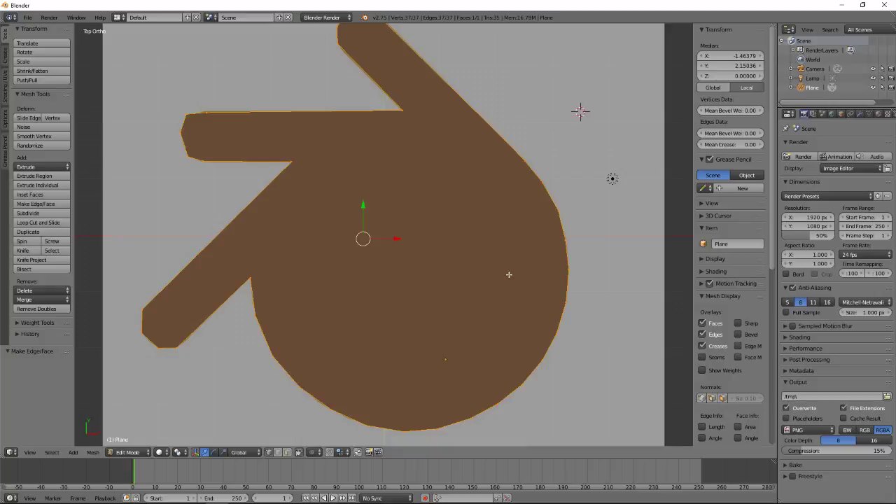
key("ctrl+z")
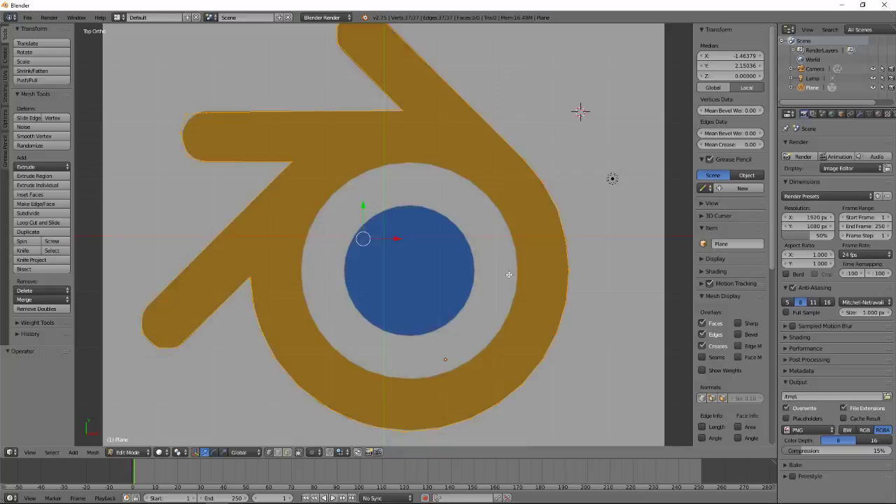
key("shift+f")
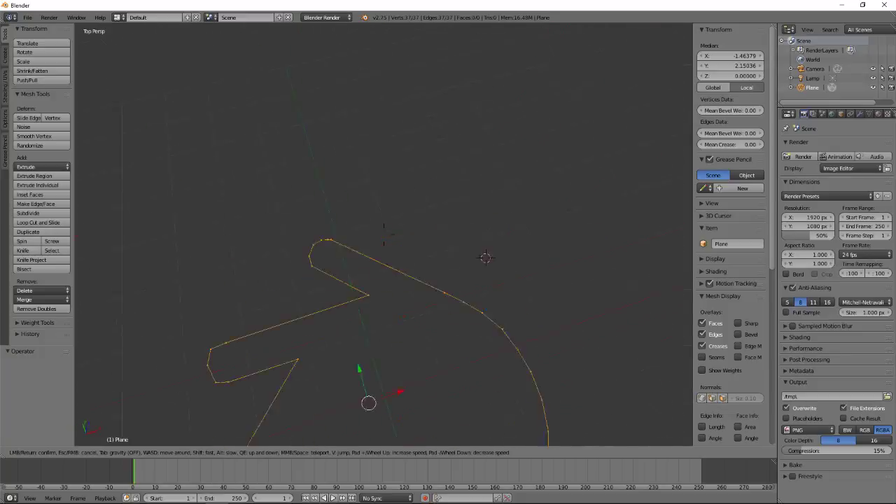
left_click(384, 234)
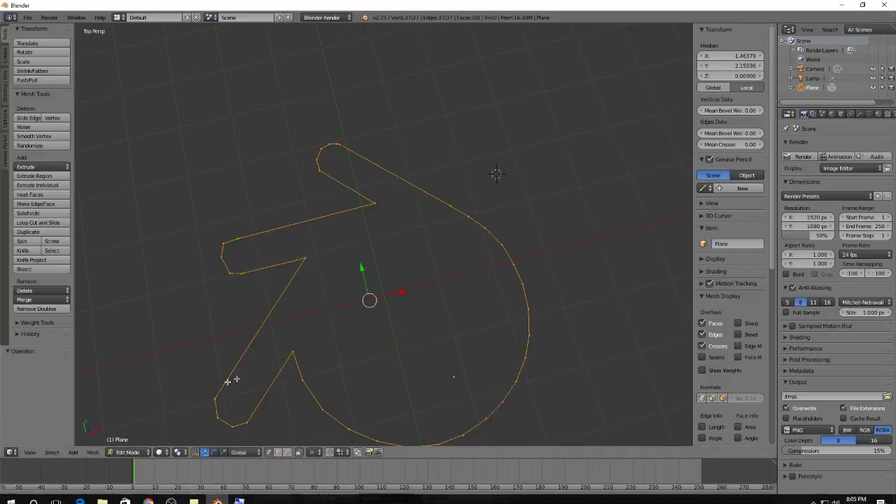
key("KP_7")
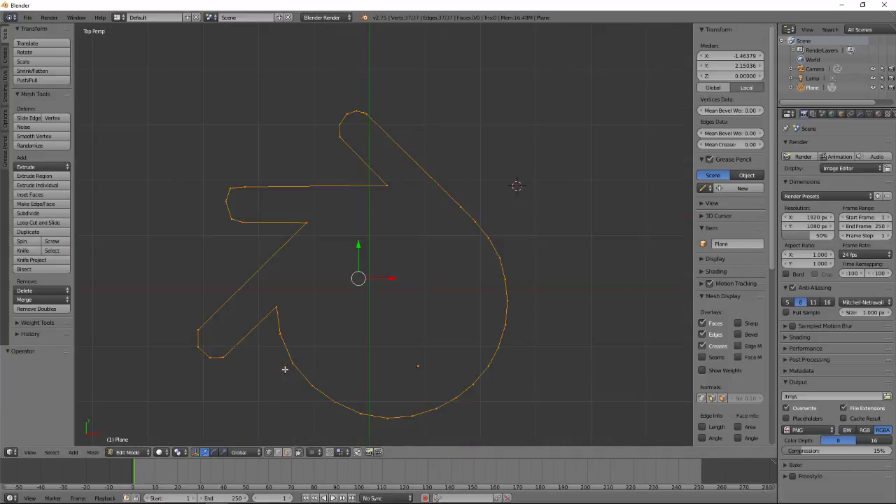
key("KP_5")
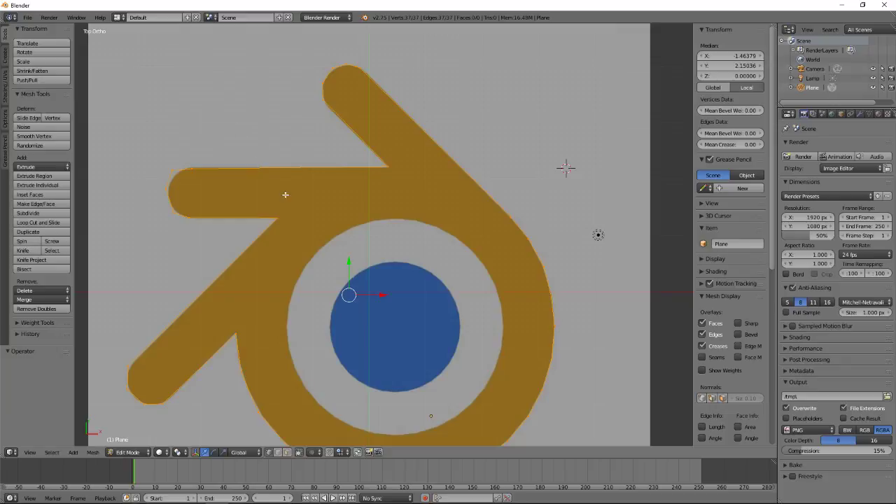
- Circle-select just the four vertices around the lower-left arm's rounded end and fill them with a face
key("a")
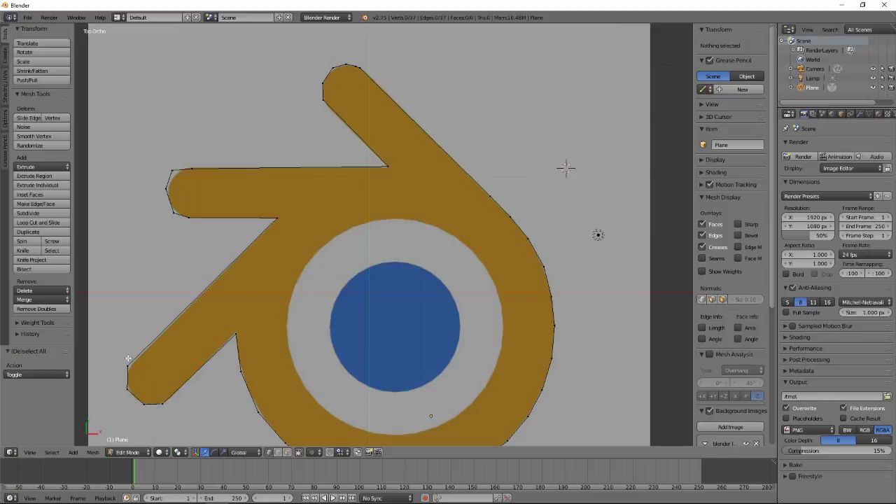
key("c")
mouse_move(130, 378)
left_mouse_down()
mouse_move(144, 404)
mouse_move(164, 395)
mouse_move(165, 370)
left_mouse_up()
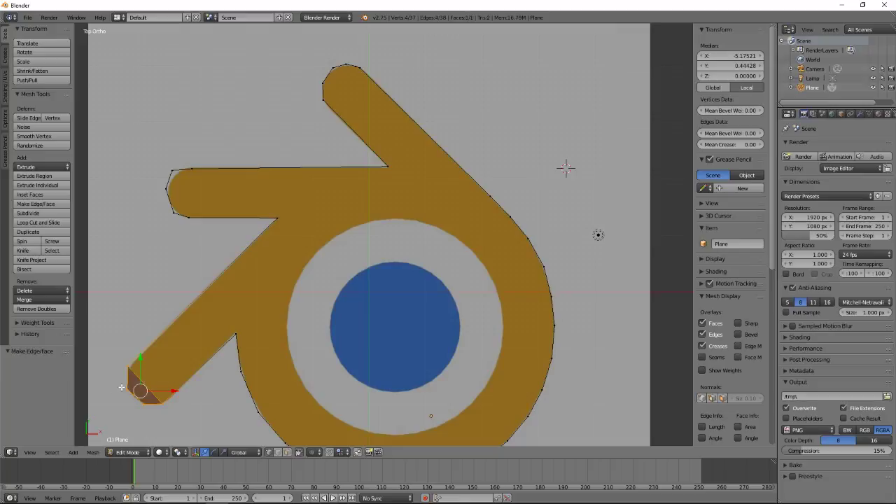
- Undo the lower-left arm tip's fill, select the entire logo outline and fill it with a single face
key("f")
key("ctrl+z")
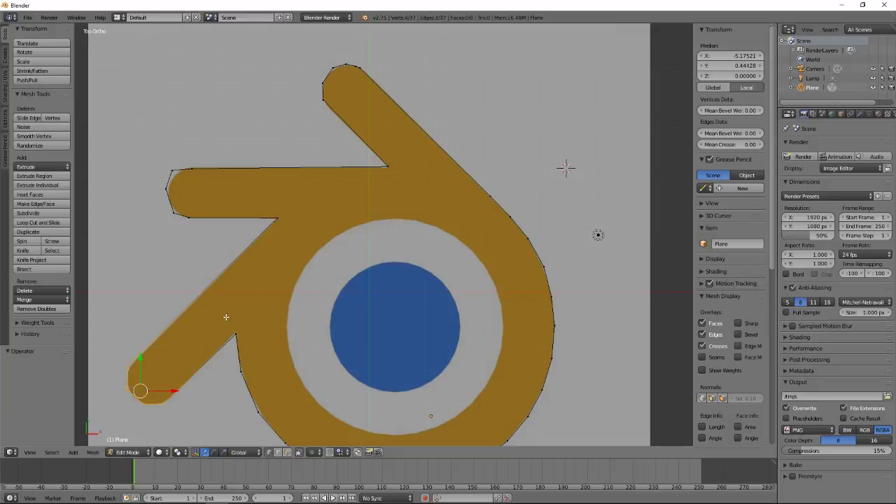
key("a")
key("a")
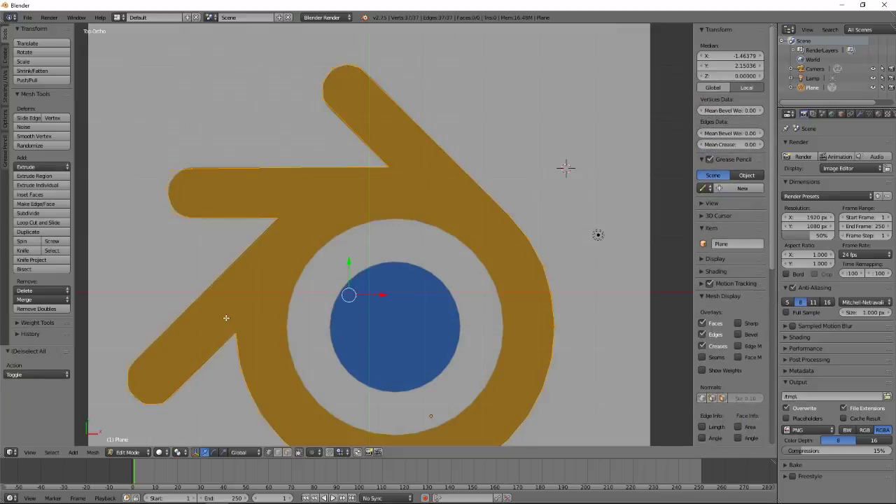
key("f")
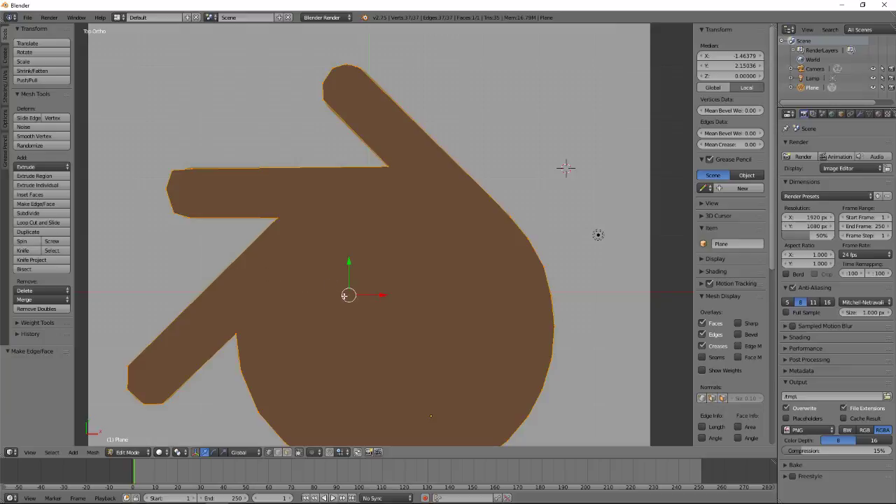
scroll(344, 295, "down", 1)
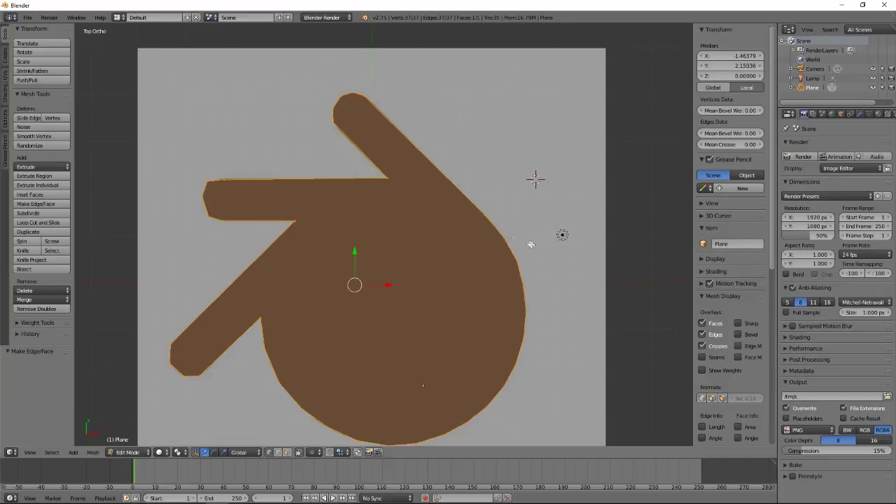
middle_click_drag(566, 281, 526, 202)
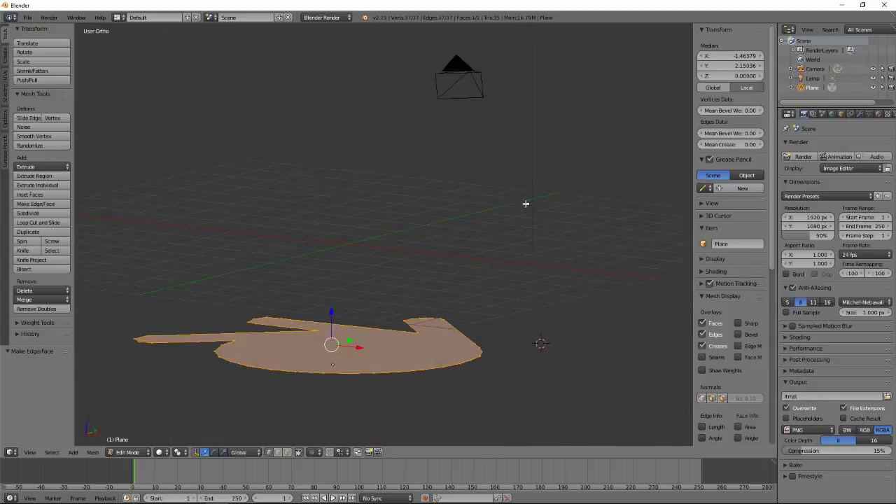
middle_click_drag(456, 282, 451, 279)
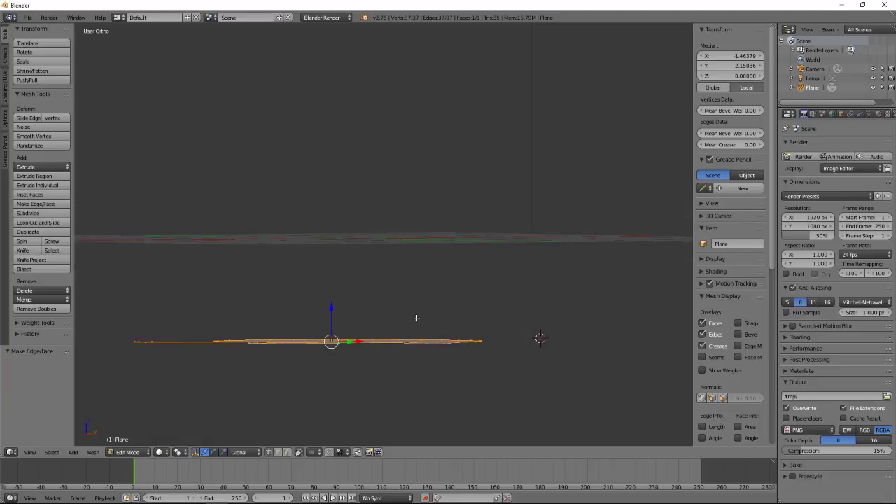
middle_click_drag(417, 318, 472, 326)
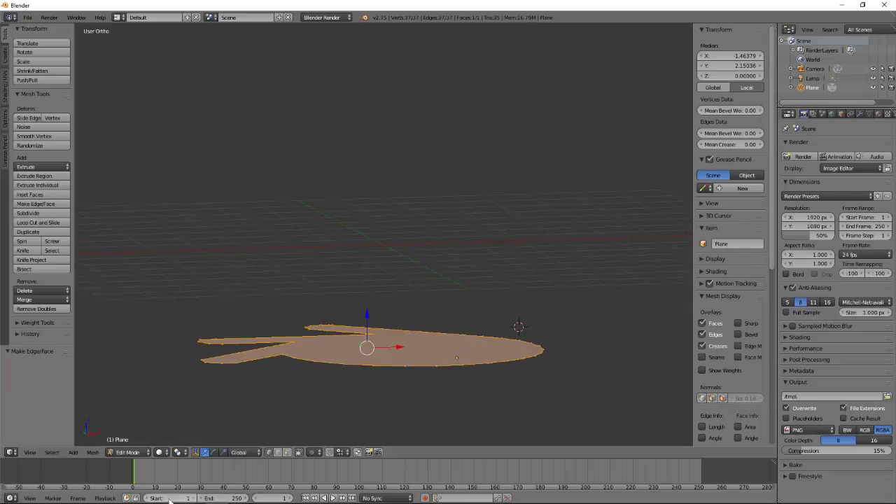
- Consult the shortcut notes and extrude the filled logo face upward by about 0.291, inspecting the solid from several angles
left_click(193, 498)
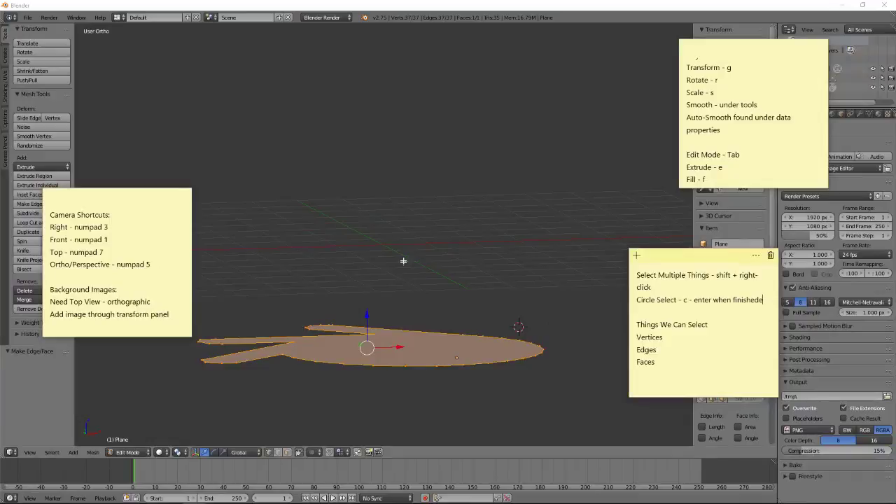
left_click(424, 304)
key("e")
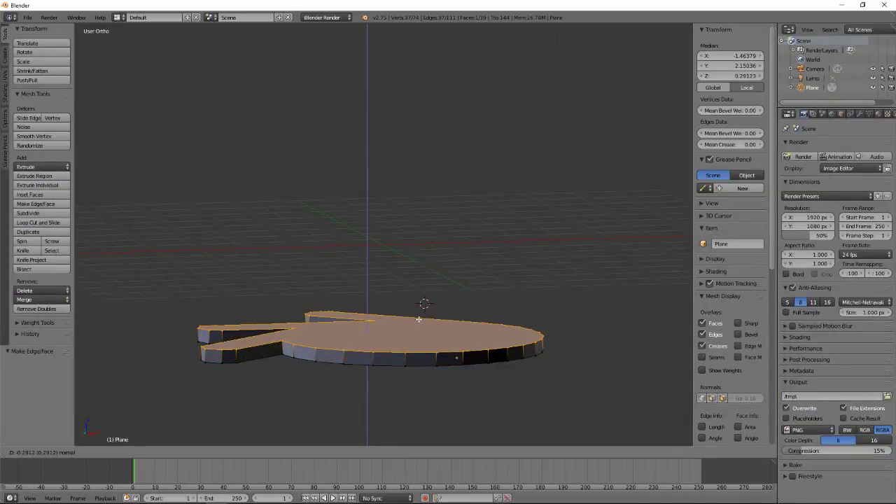
left_click(418, 320)
middle_click_drag(448, 371, 416, 398)
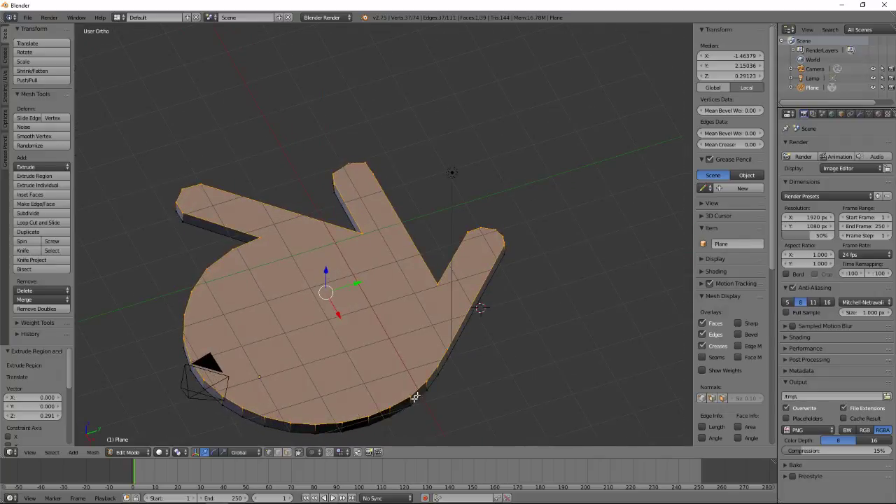
middle_click_drag(350, 355, 384, 352)
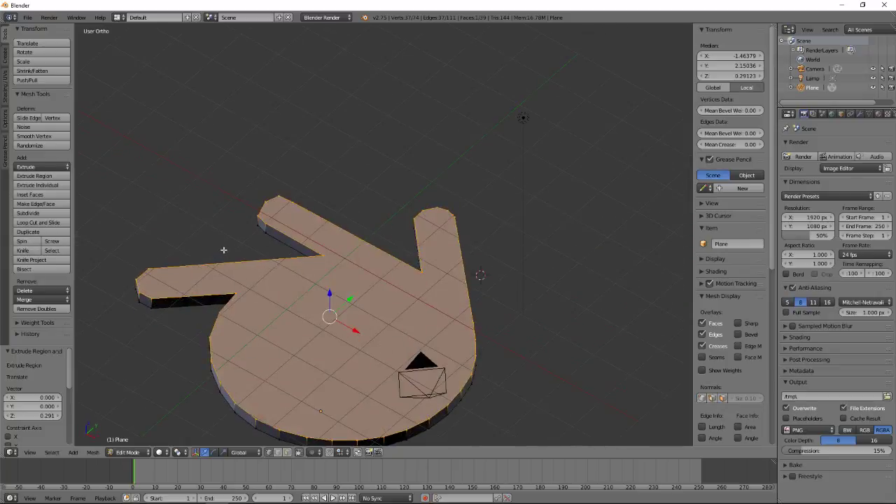
middle_click_drag(224, 250, 299, 295)
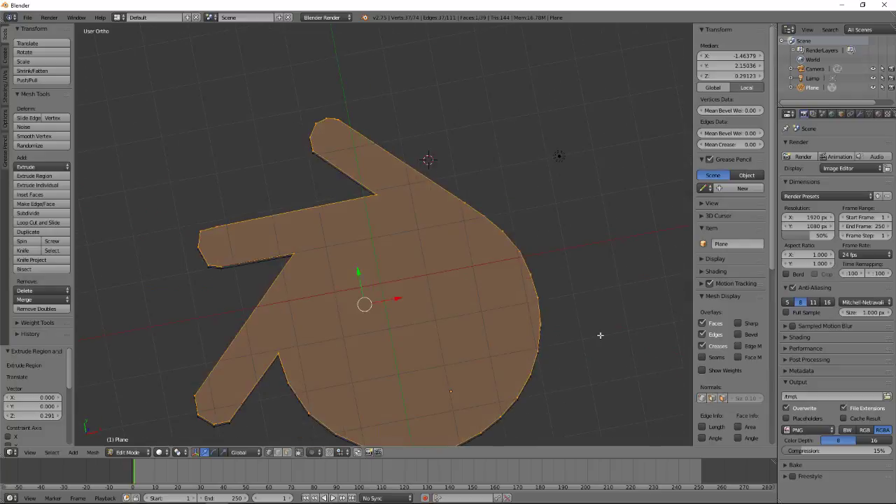
middle_click_drag(600, 335, 582, 268)
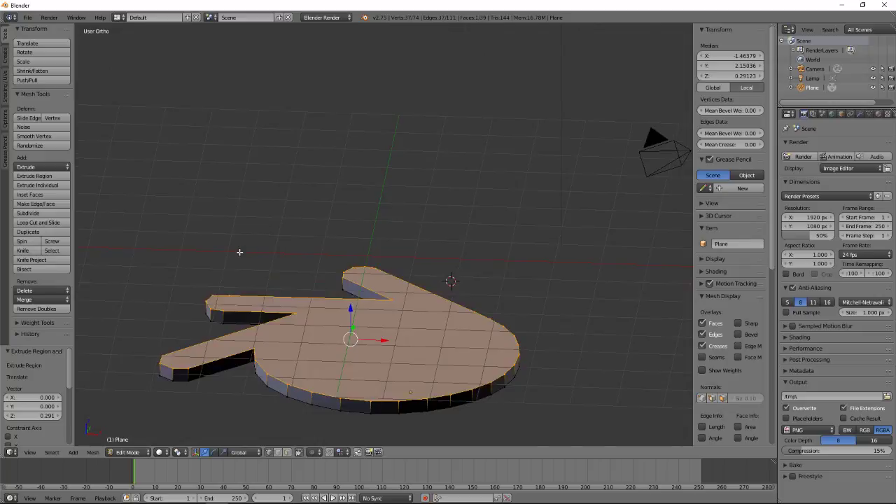
middle_click_drag(240, 252, 336, 282)
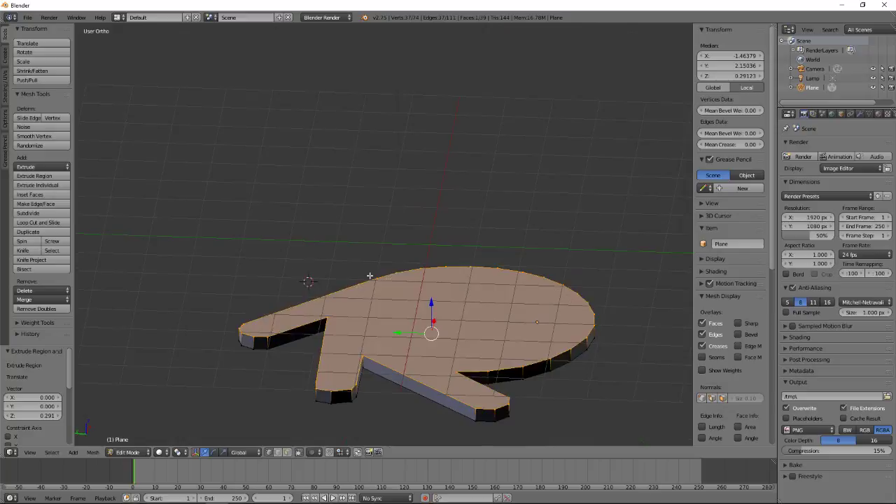
middle_click_drag(362, 270, 297, 281)
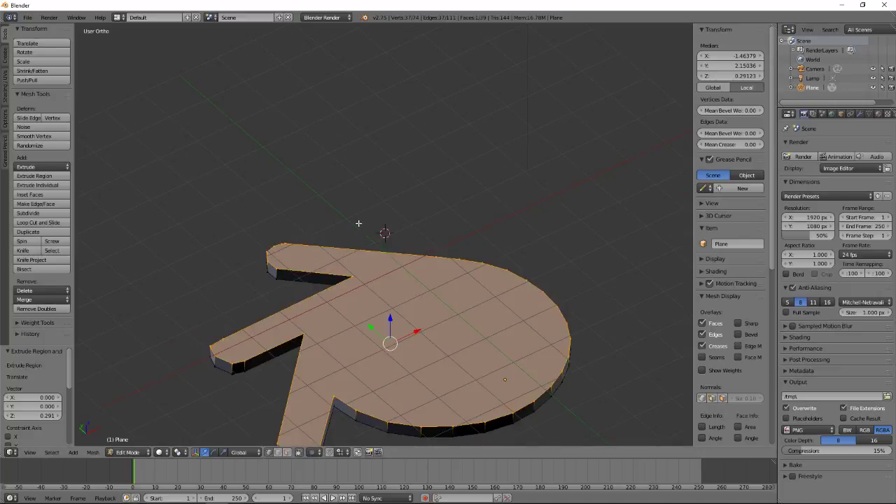
- Switch the logo from editing to Object Mode and apply smooth shading to it
left_click(113, 452)
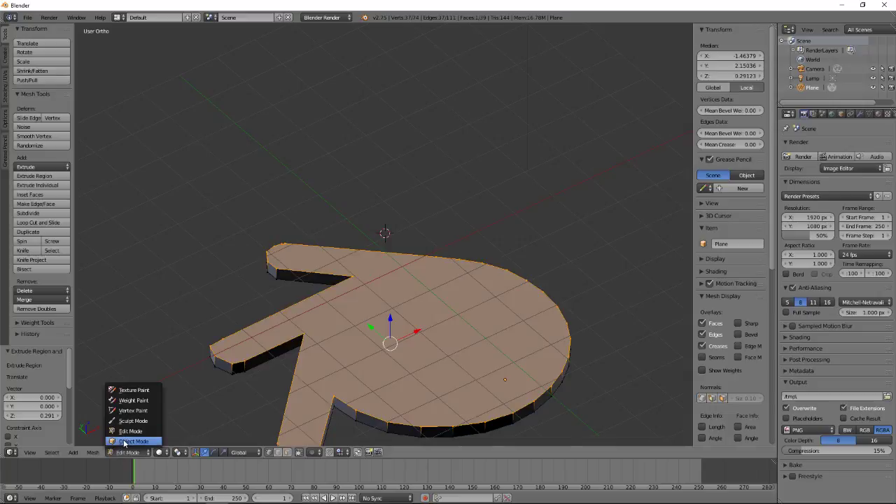
left_click(124, 441)
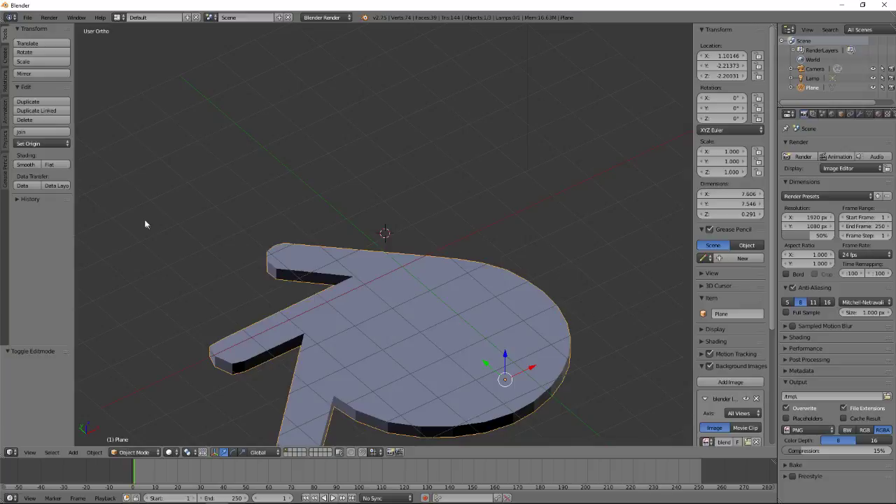
left_click(25, 164)
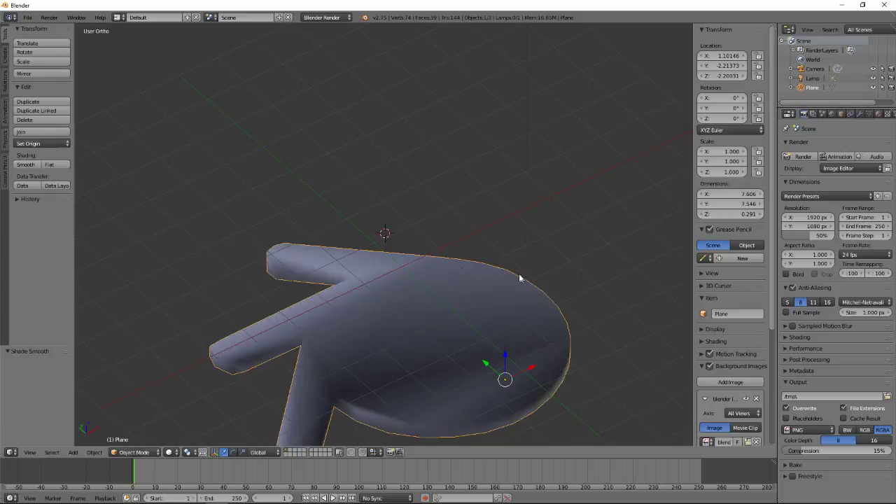
mouse_move(606, 291)
middle_mouse_down()
mouse_move(526, 244)
mouse_move(540, 285)
mouse_move(579, 293)
mouse_move(614, 280)
mouse_move(620, 257)
mouse_move(624, 299)
mouse_move(650, 285)
mouse_move(644, 256)
mouse_move(600, 250)
mouse_move(444, 283)
mouse_move(420, 276)
mouse_move(384, 243)
mouse_move(474, 306)
mouse_move(528, 298)
mouse_move(588, 266)
mouse_move(599, 303)
middle_mouse_up()
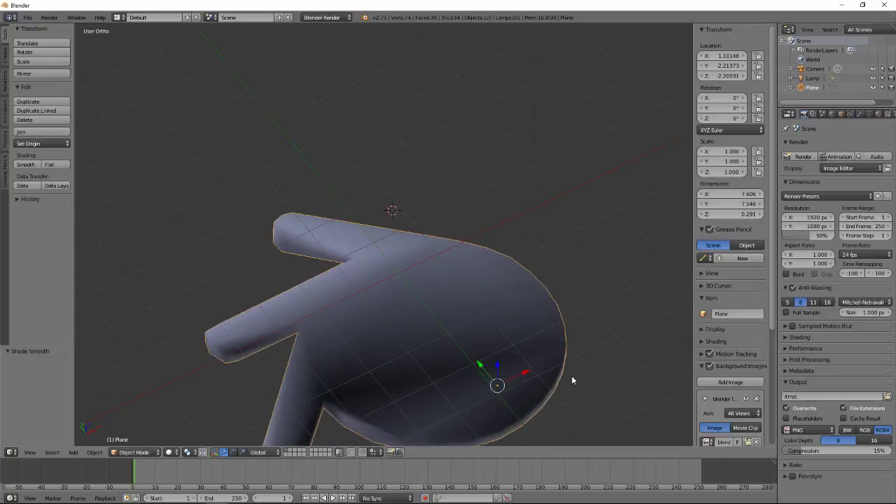
middle_click_drag(571, 376, 577, 348)
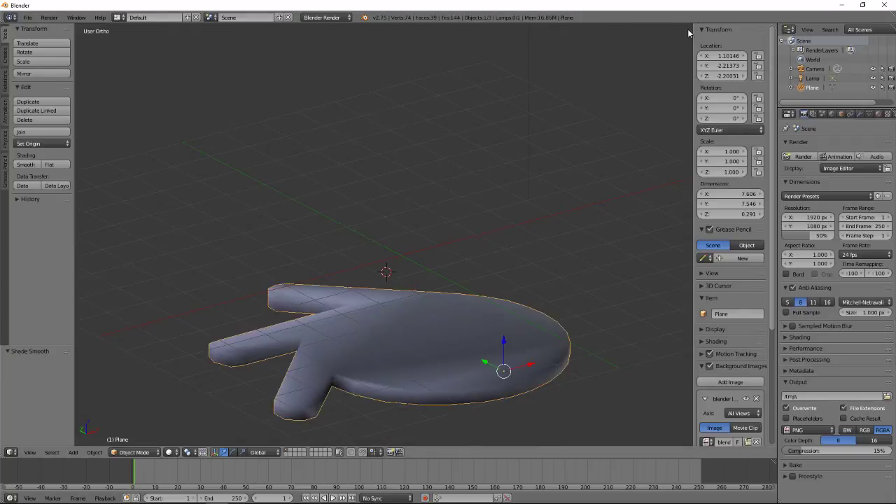
- Hide the viewport's transform properties and enable Auto Smooth in the logo's mesh data with an angle of 60°
key("n")
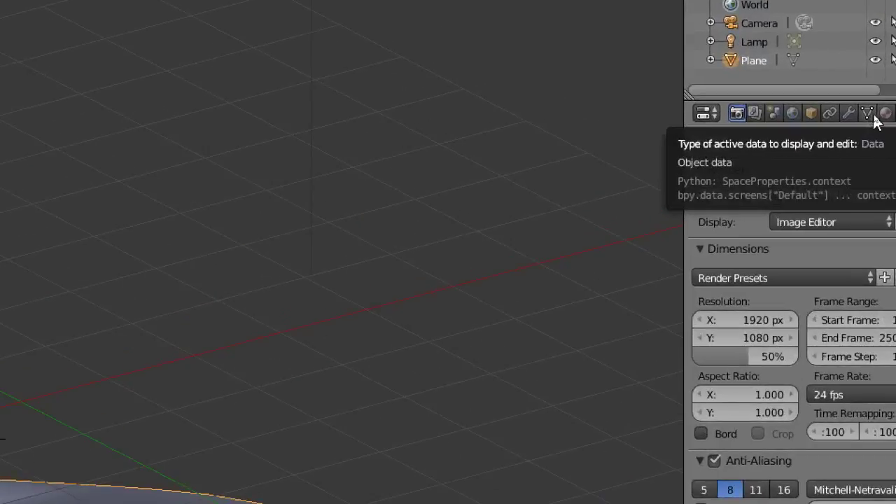
left_click(868, 114)
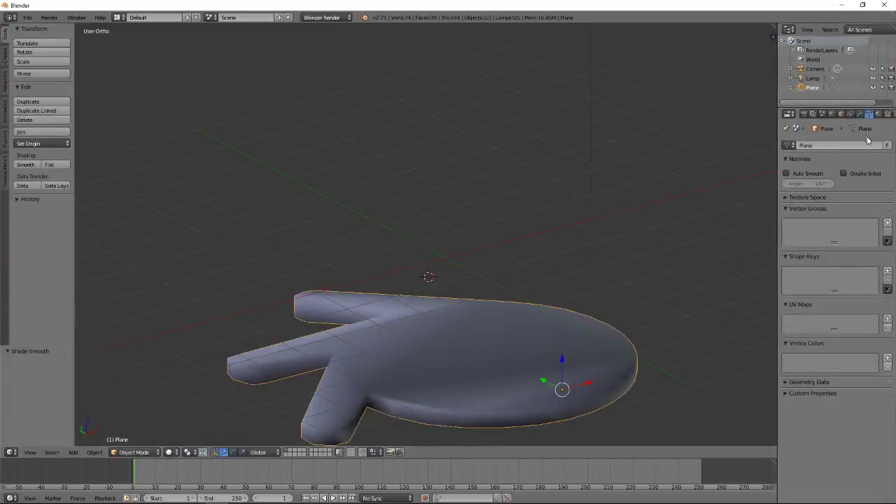
left_click(787, 173)
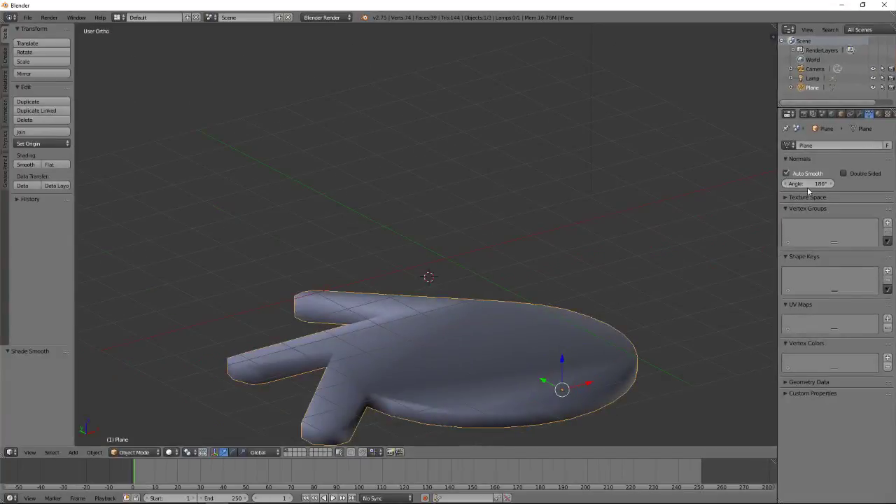
left_click(816, 183)
type("60")
key("Return")
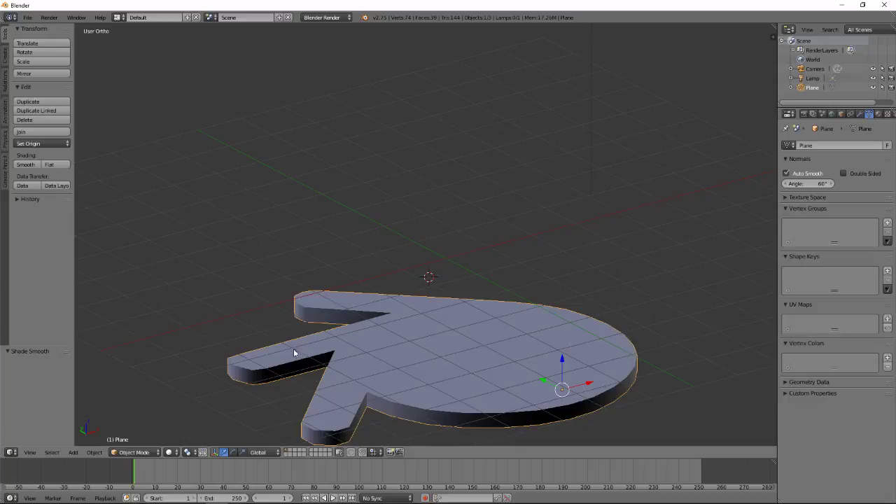
middle_click_drag(665, 323, 543, 311)
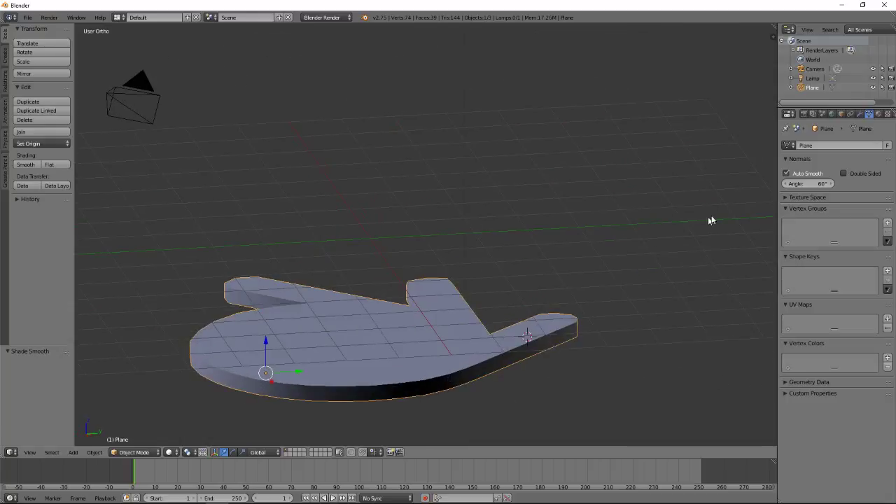
- Set the logo's Auto Smooth angle to 45° and check the shading from the side and above
left_click(820, 185)
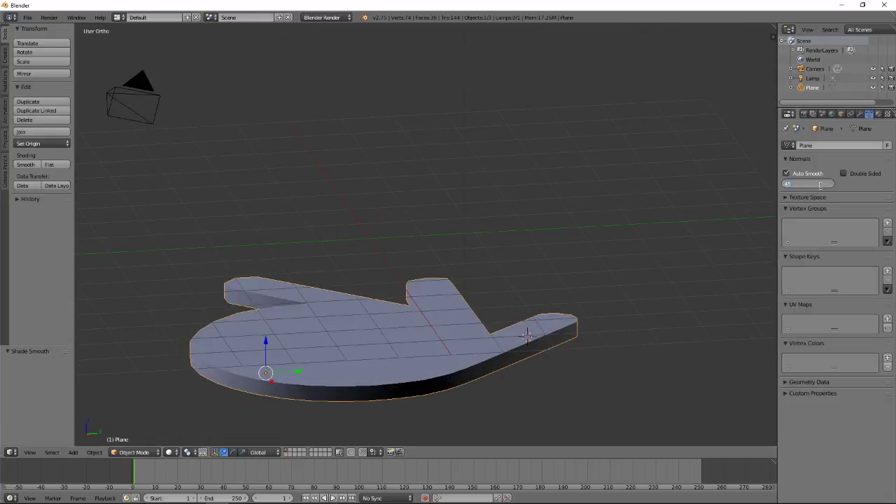
type("45")
key("Return")
middle_click_drag(549, 253, 637, 238)
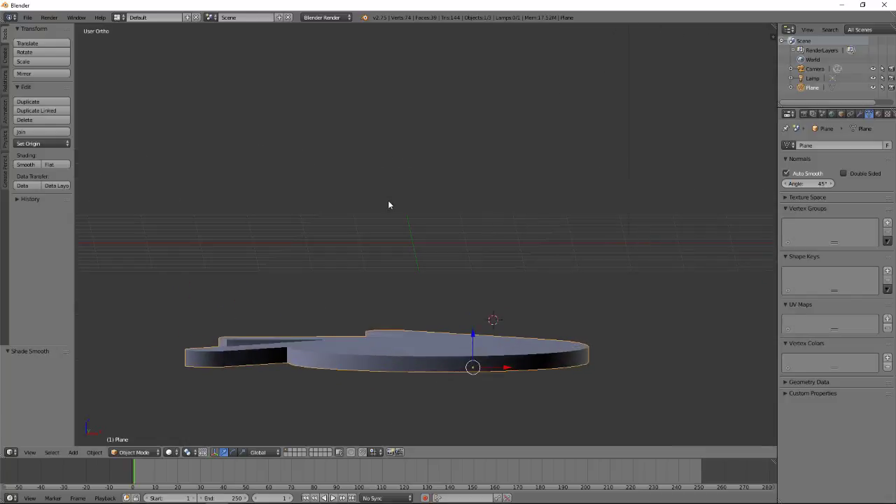
middle_click_drag(389, 205, 378, 281)
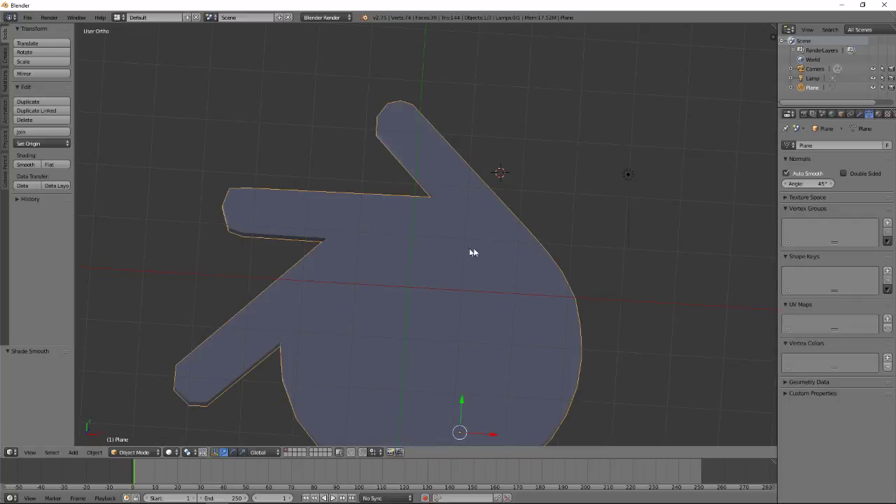
middle_click_drag(652, 292, 578, 218)
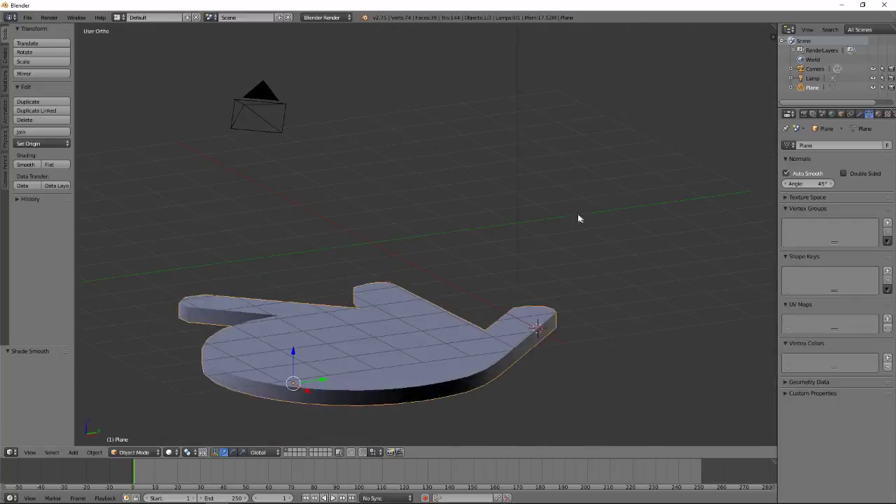
mouse_move(212, 498)
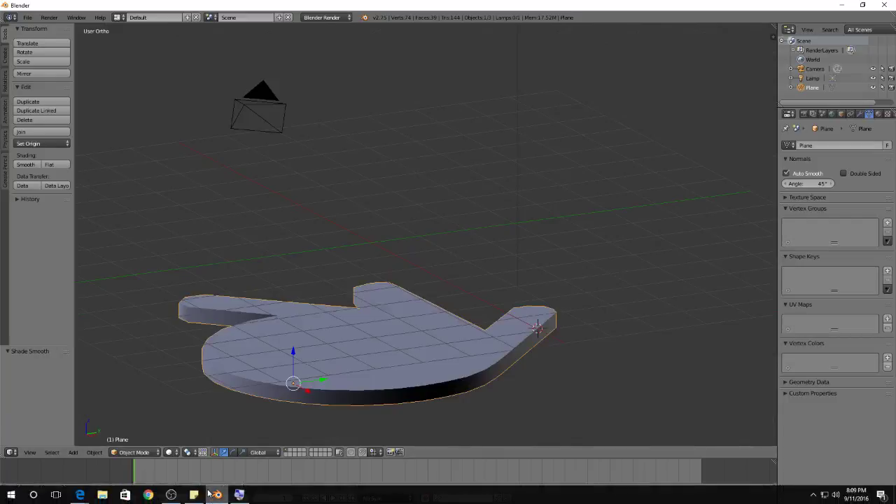
left_click(172, 495)
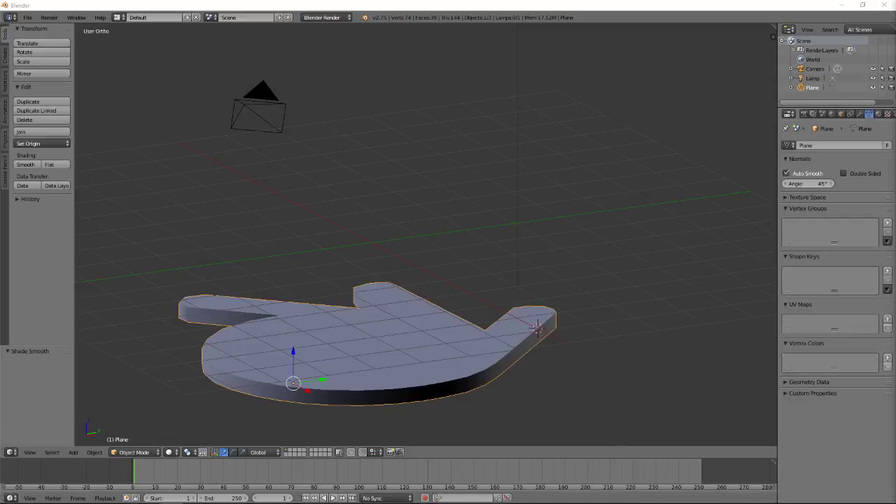